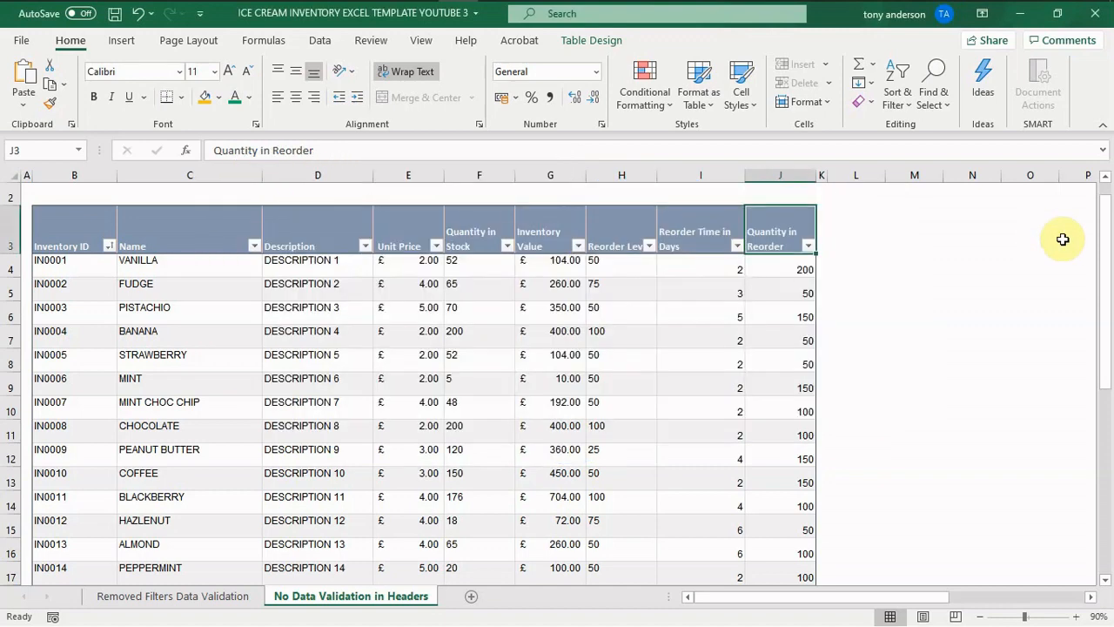
- Set the Quantity in Reorder for VANILLA (cell J4) to 20
drag(1102, 249, 1097, 213)
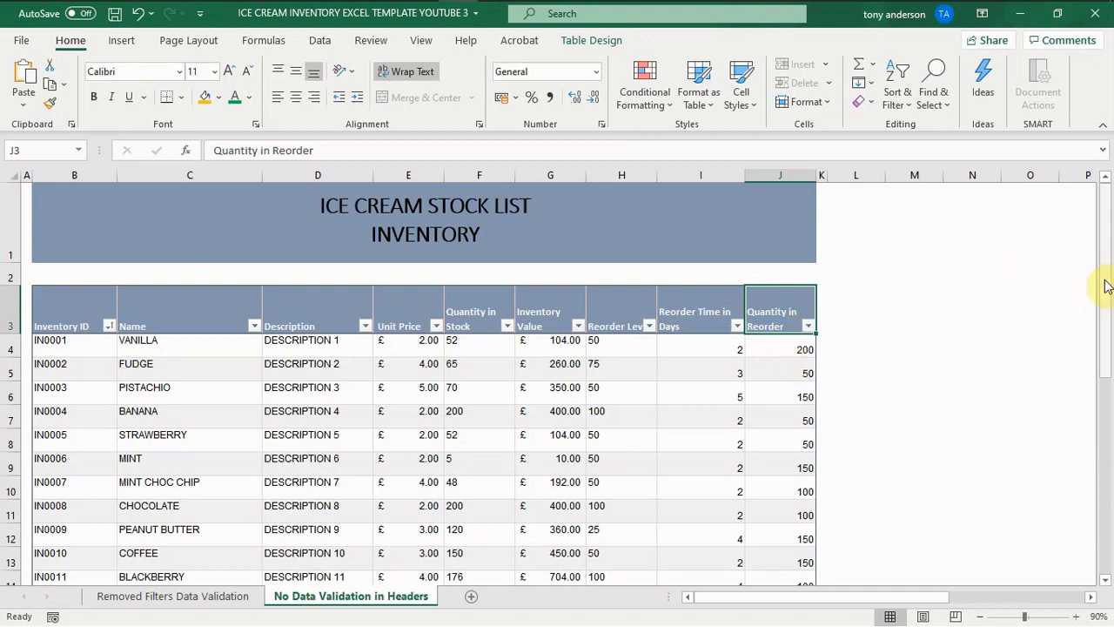
drag(1105, 281, 1112, 433)
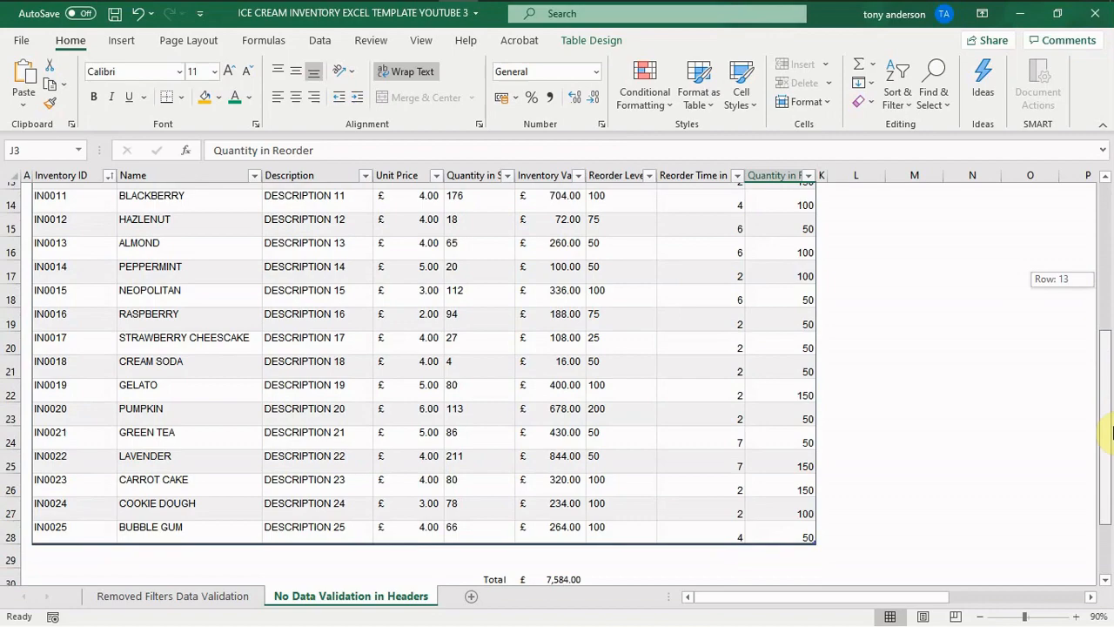
drag(1112, 433, 1078, 279)
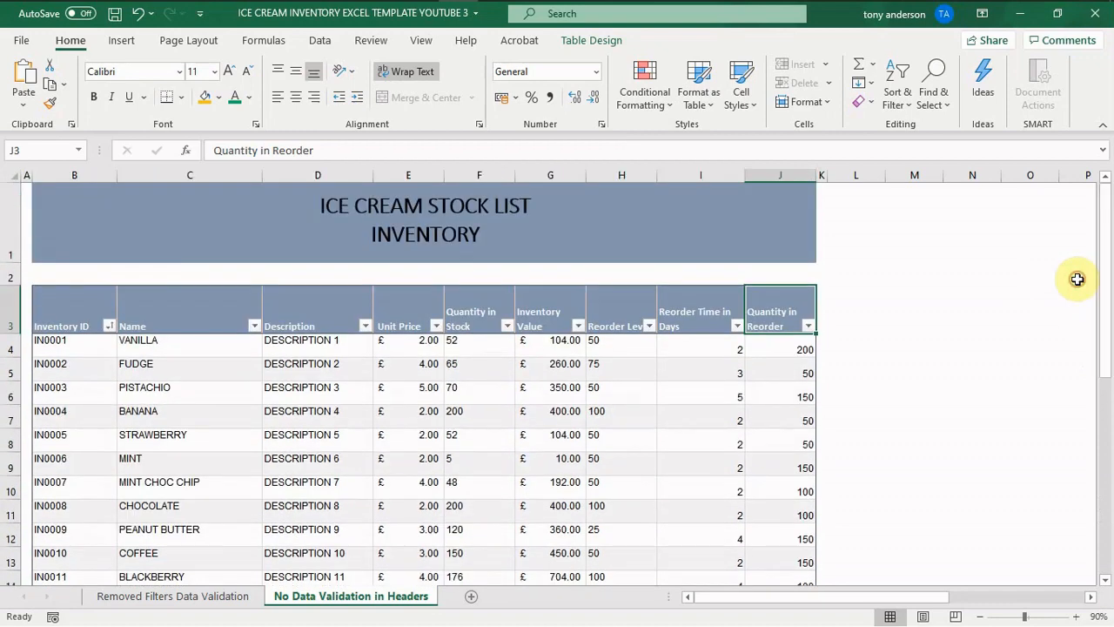
click(786, 351)
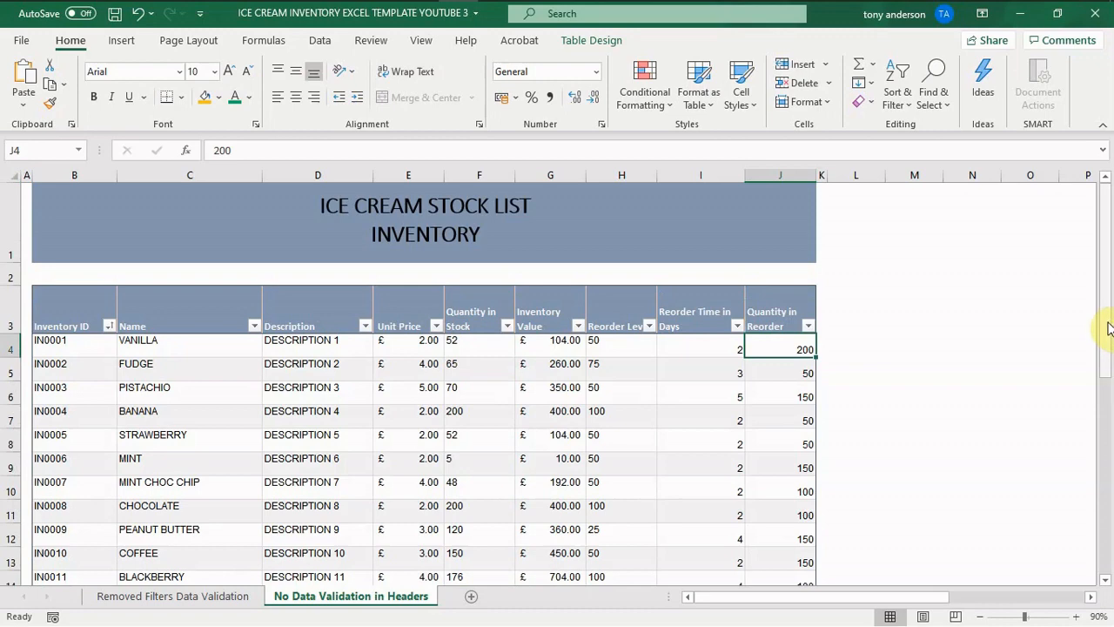
drag(1108, 328, 1110, 342)
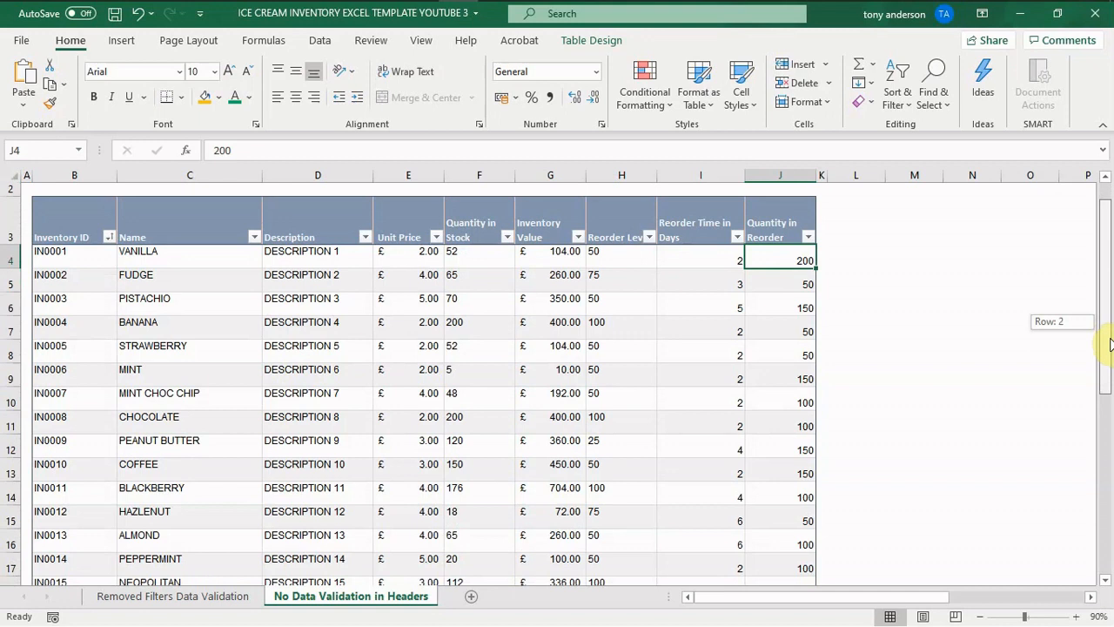
drag(1110, 342, 1102, 348)
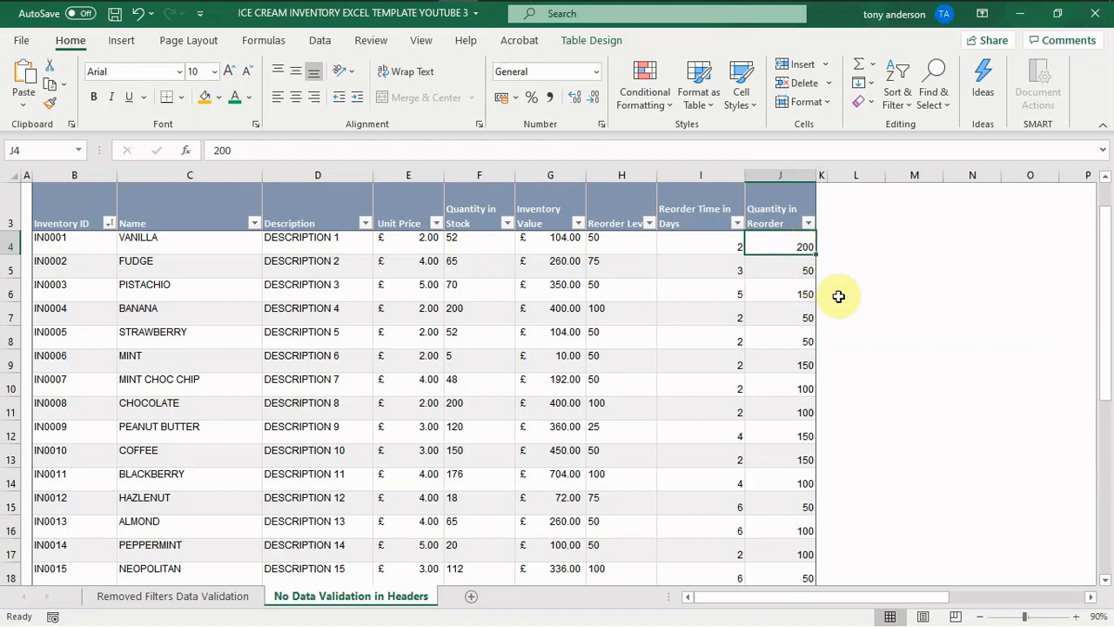
text(20)
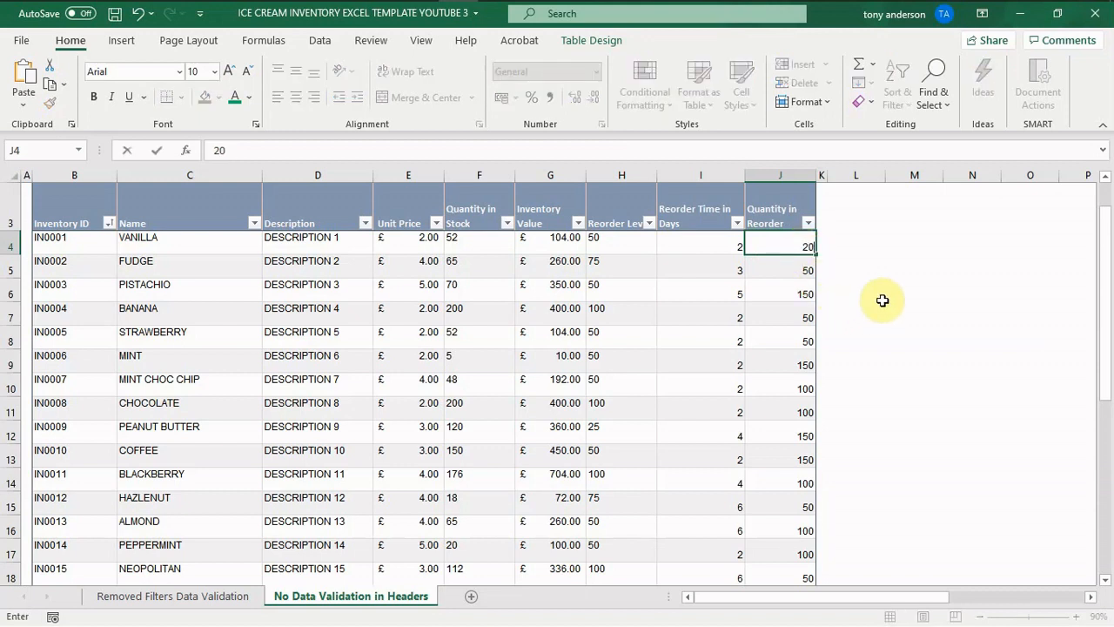
click(898, 402)
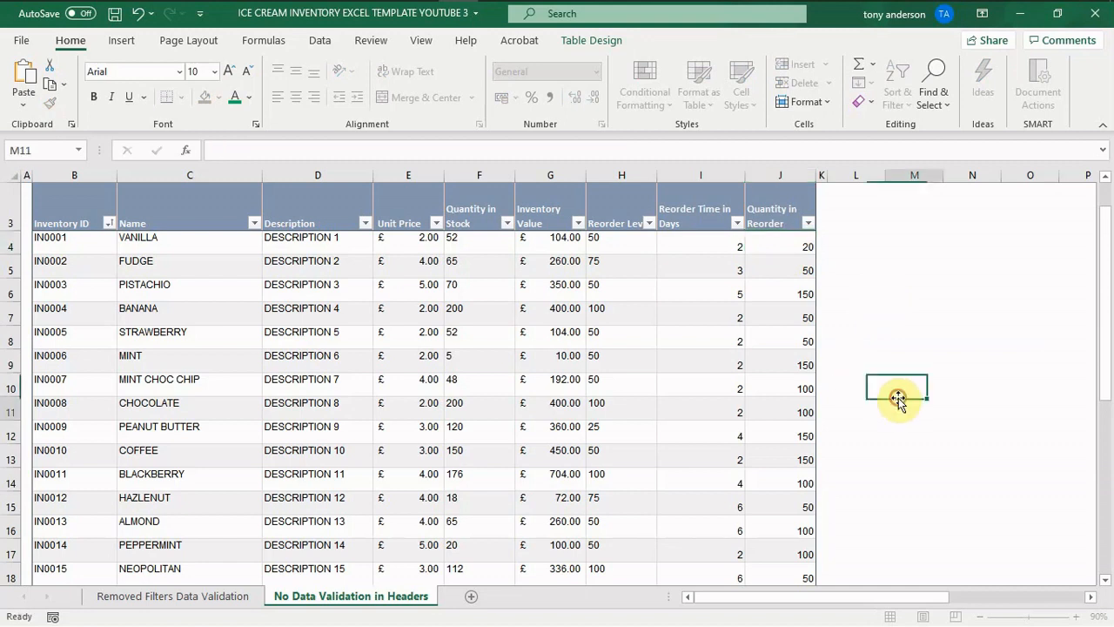
- Enter 2000000 as the VANILLA Quantity in Reorder in J4 and undo that entry
click(799, 239)
text(2000)
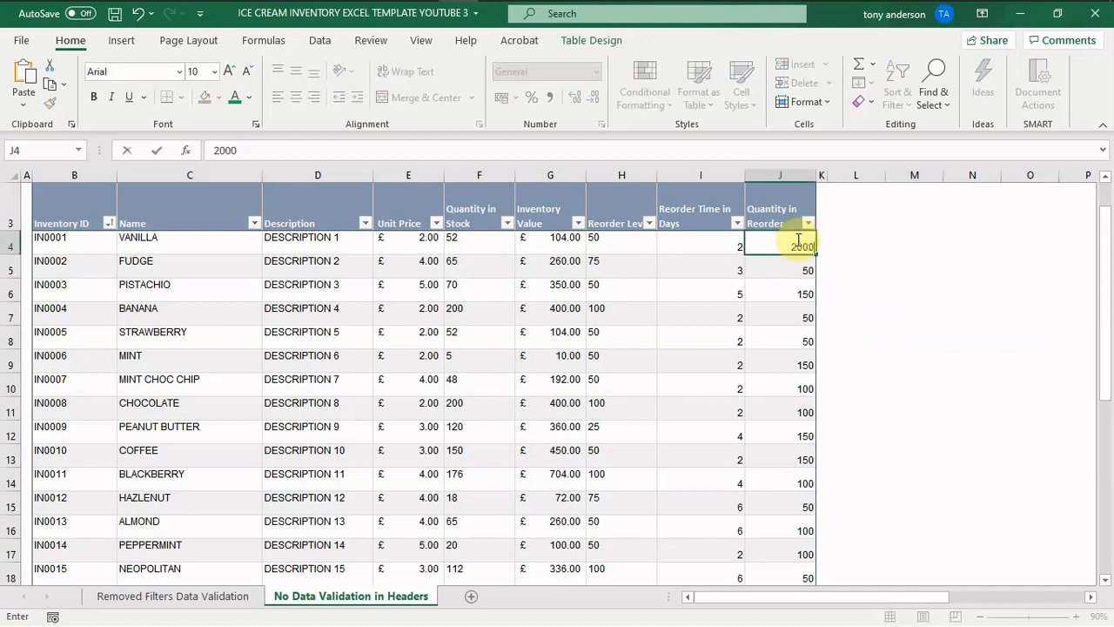
text(000)
click(896, 329)
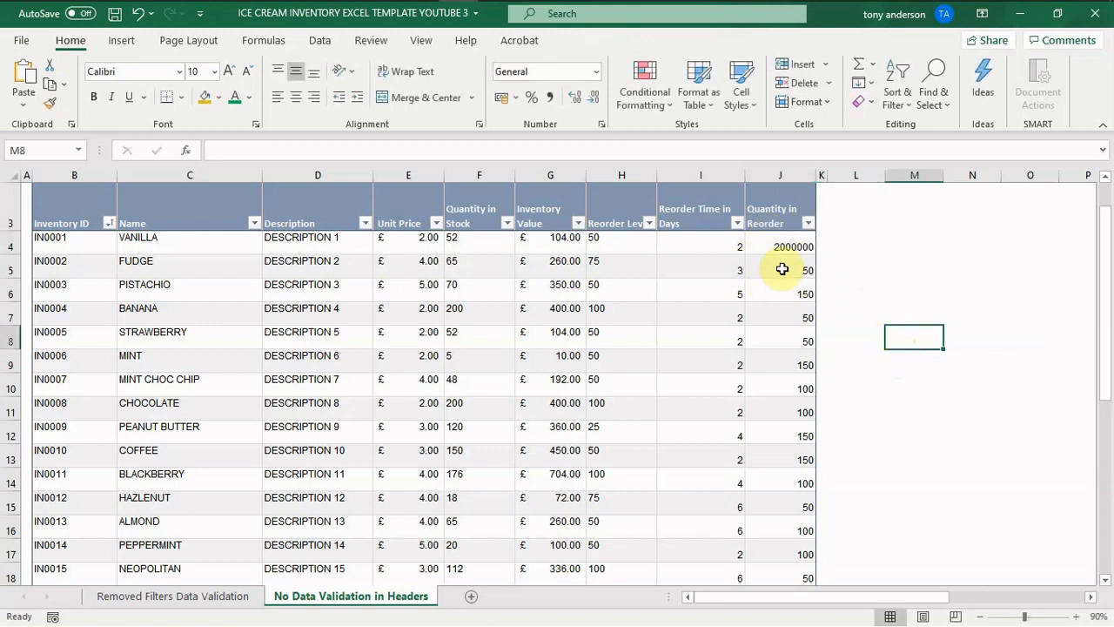
key(ctrl+z)
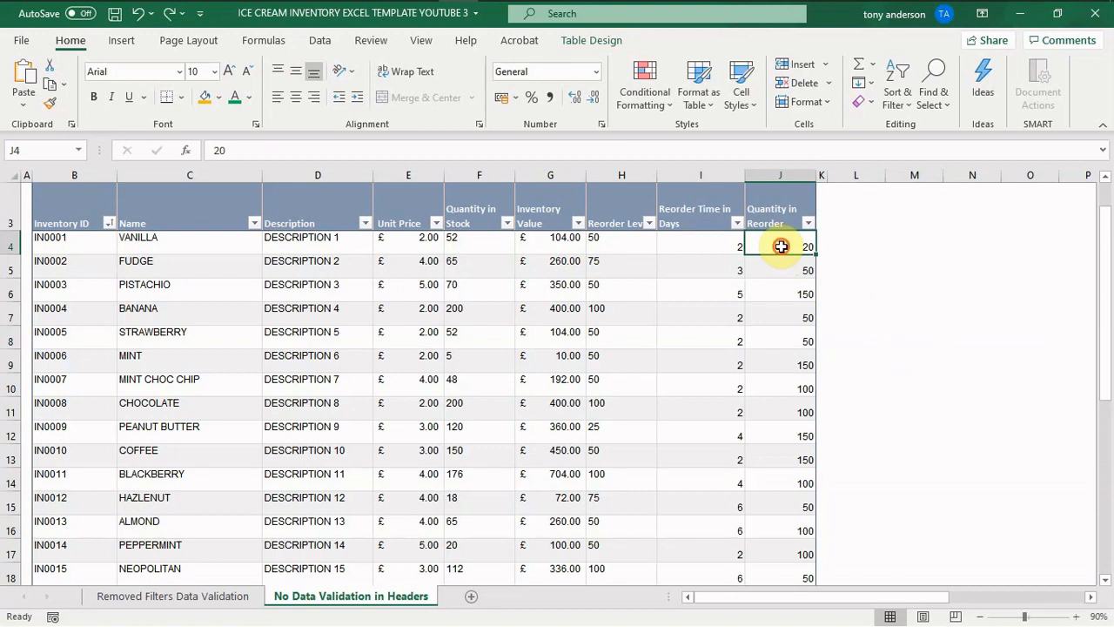
- Set the VANILLA Quantity in Reorder in J4 to 200
mouse_move(779, 241)
mouse_down()
mouse_move(774, 594)
mouse_move(739, 224)
mouse_move(763, 216)
mouse_move(762, 137)
mouse_move(771, 256)
mouse_up()
click(774, 527)
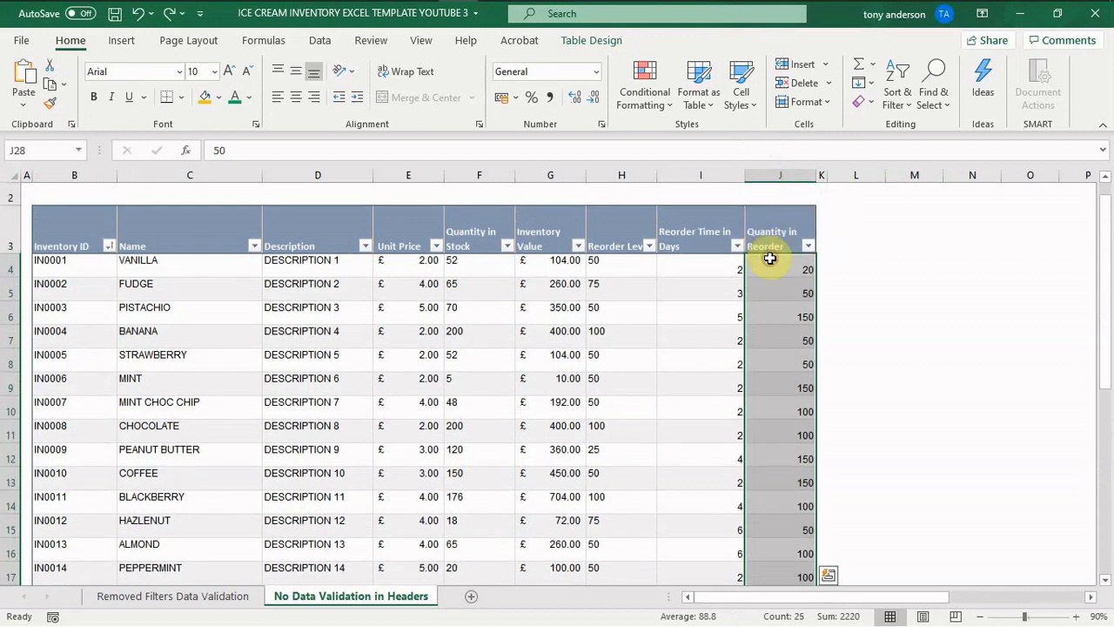
click(775, 267)
text(200)
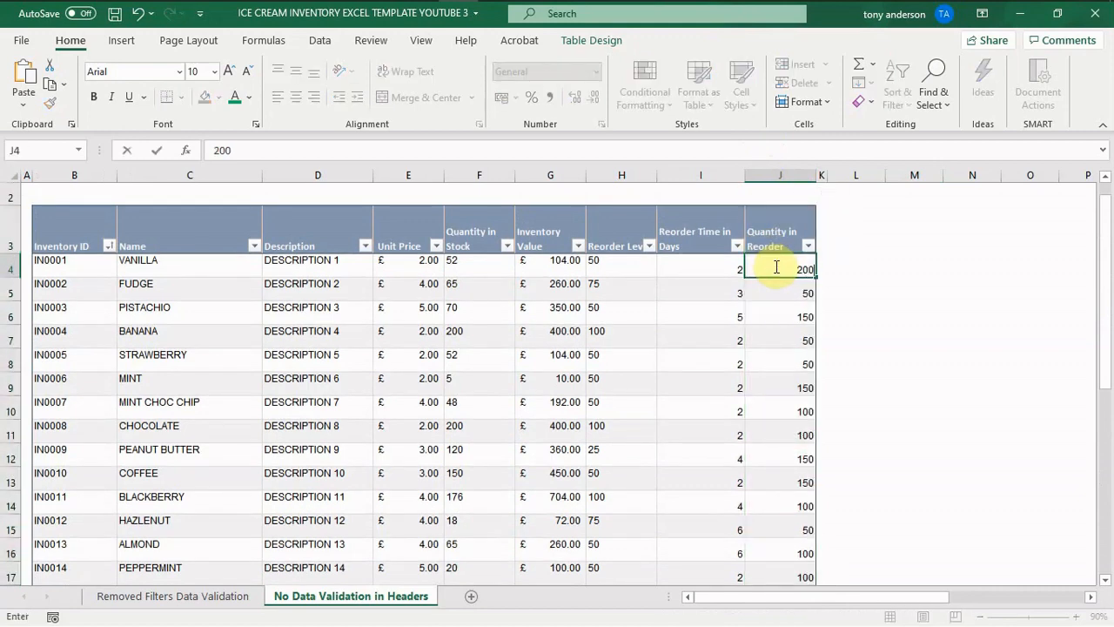
click(779, 343)
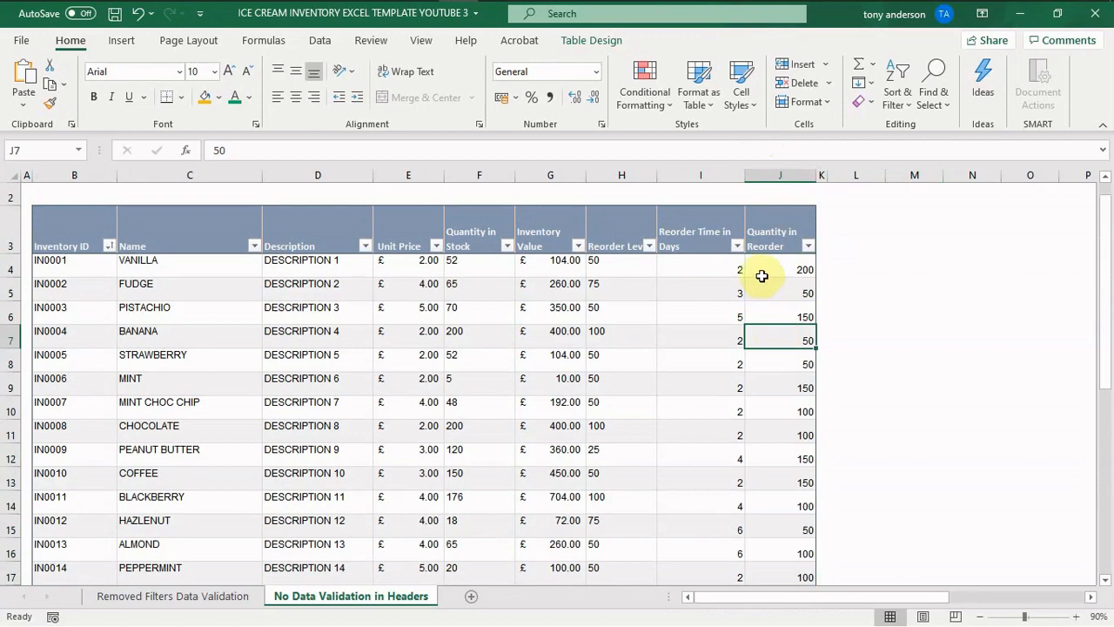
- Select the Quantity in Reorder values from J4 to J28 and open the Data Validation settings for them
click(763, 276)
drag(762, 276, 780, 533)
drag(1103, 480, 1069, 277)
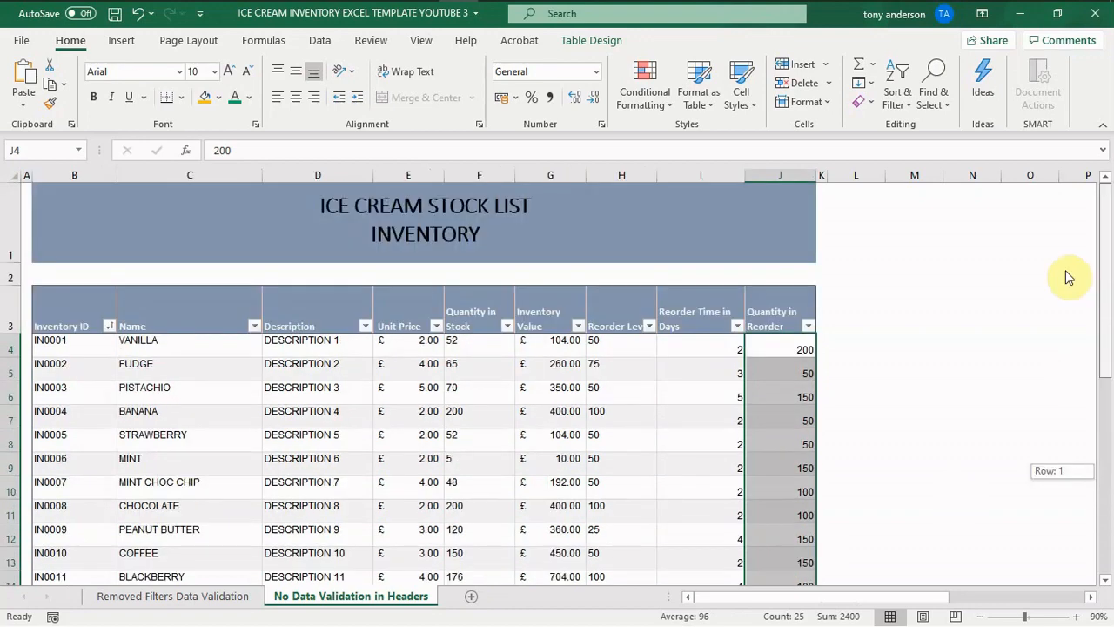
drag(1069, 277, 1087, 319)
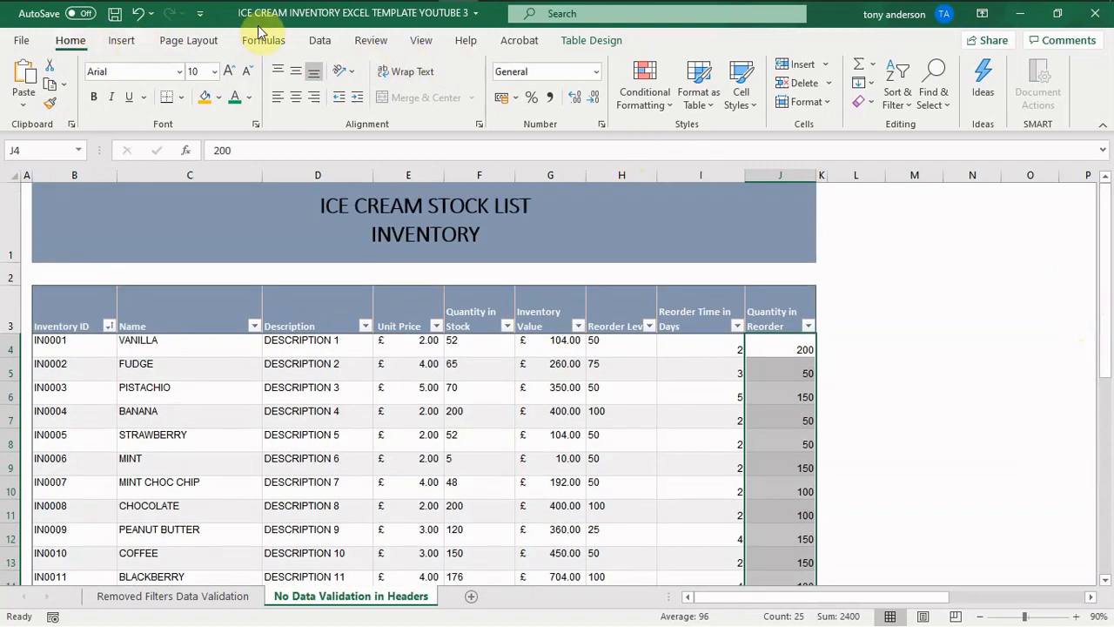
click(319, 44)
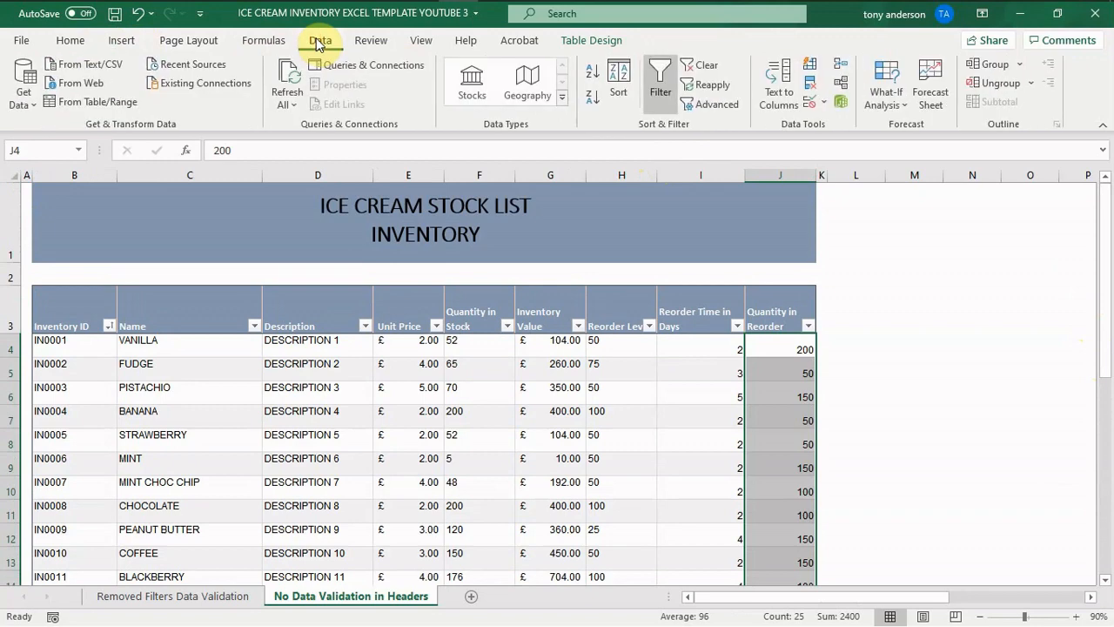
click(825, 104)
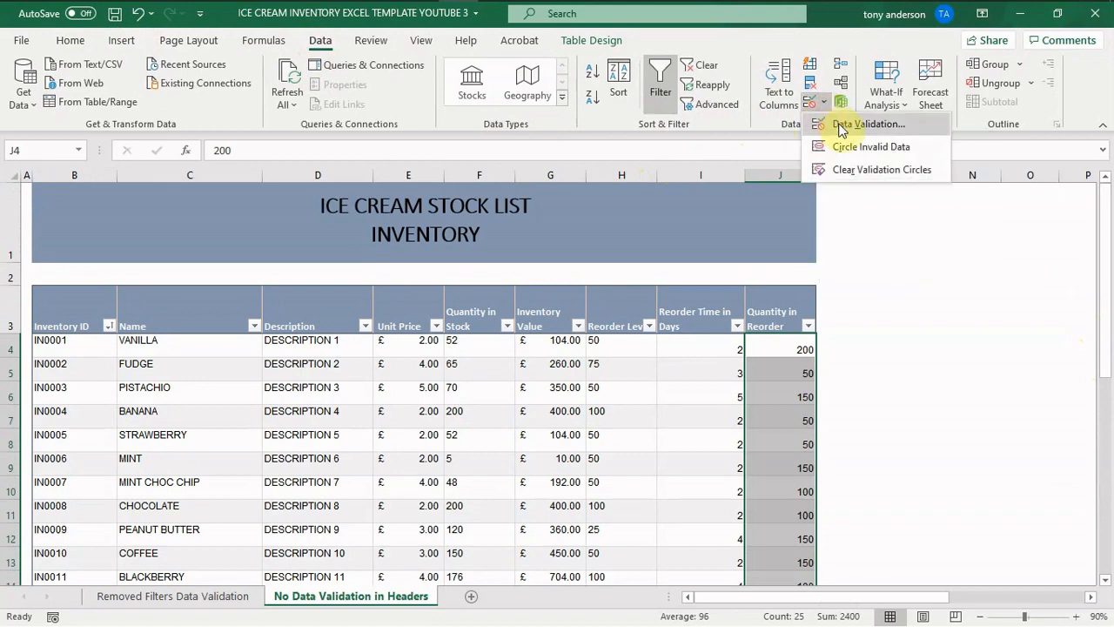
click(842, 129)
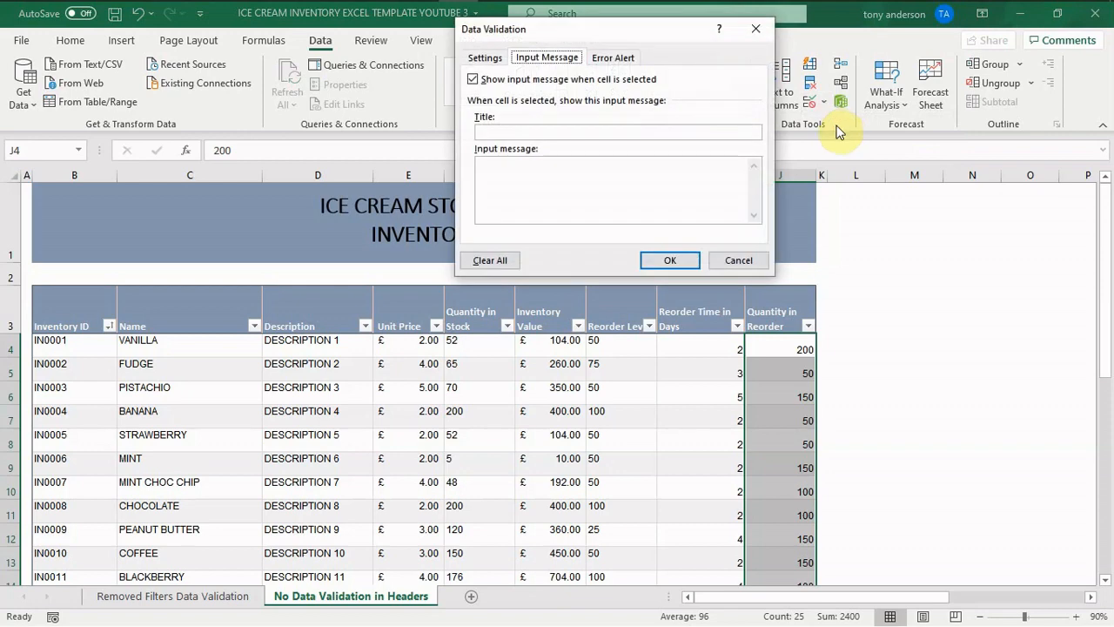
- Restrict the selected Quantity in Reorder cells to whole numbers between 50 and 200 and apply the validation rule
click(491, 66)
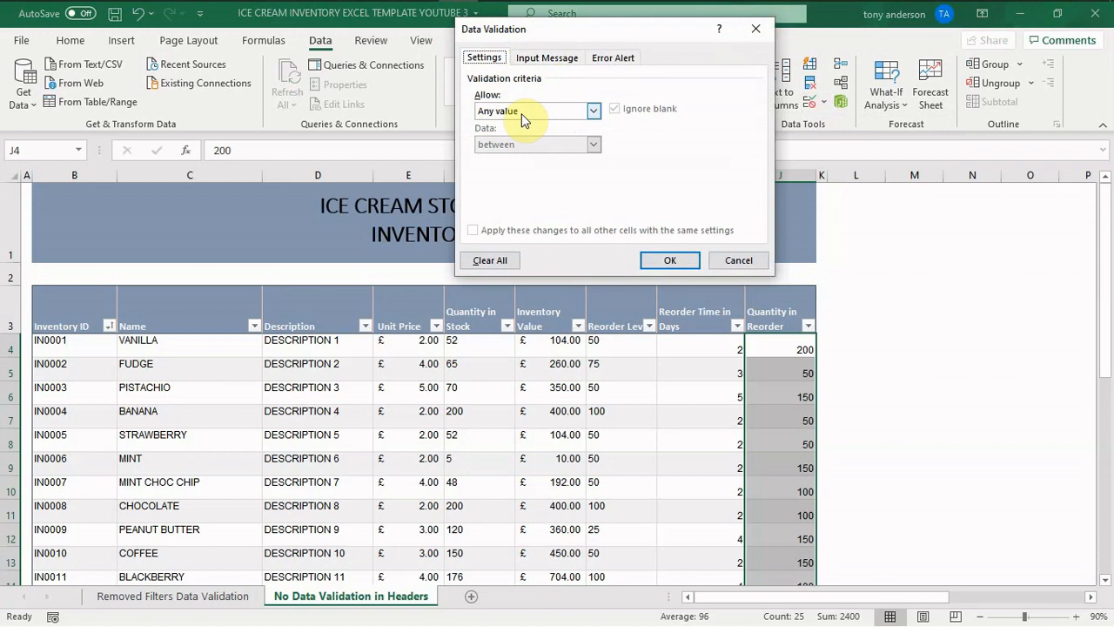
click(594, 111)
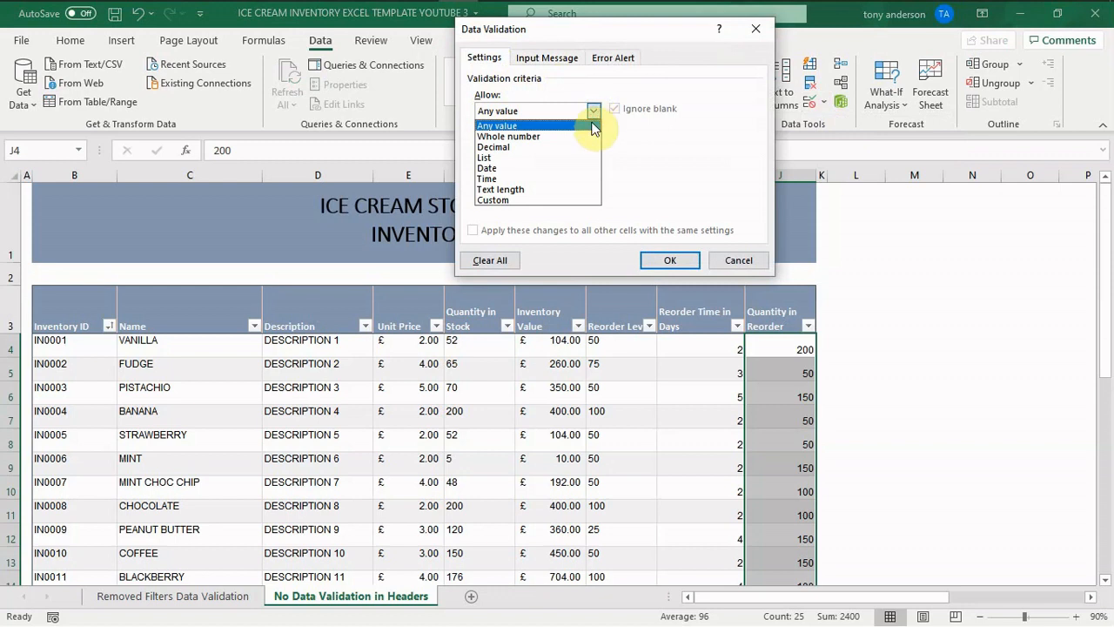
click(585, 133)
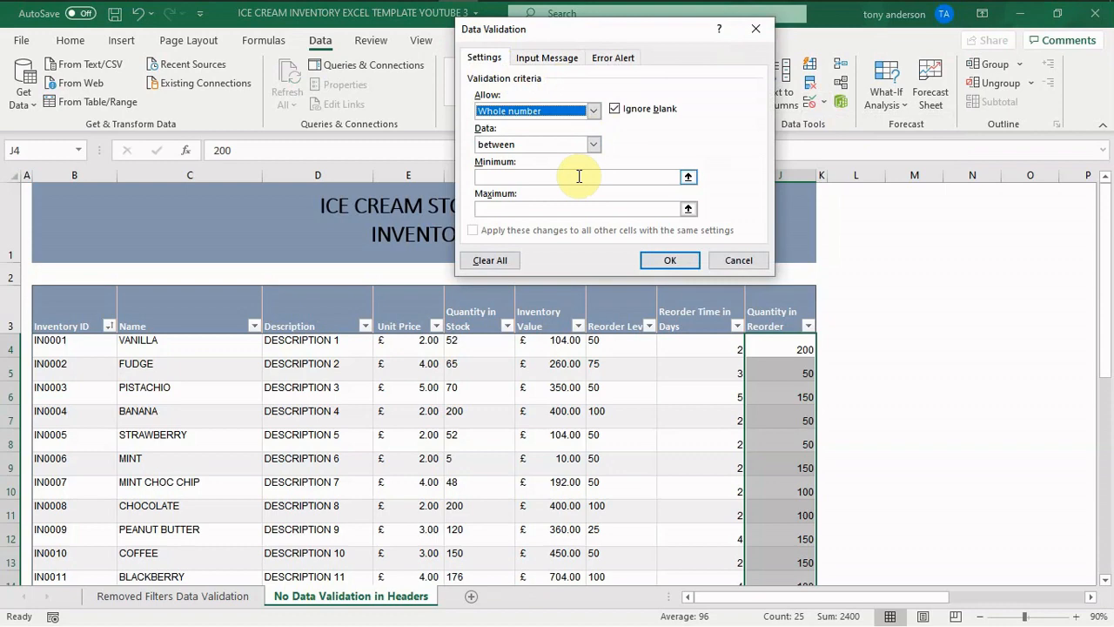
click(579, 176)
text(50)
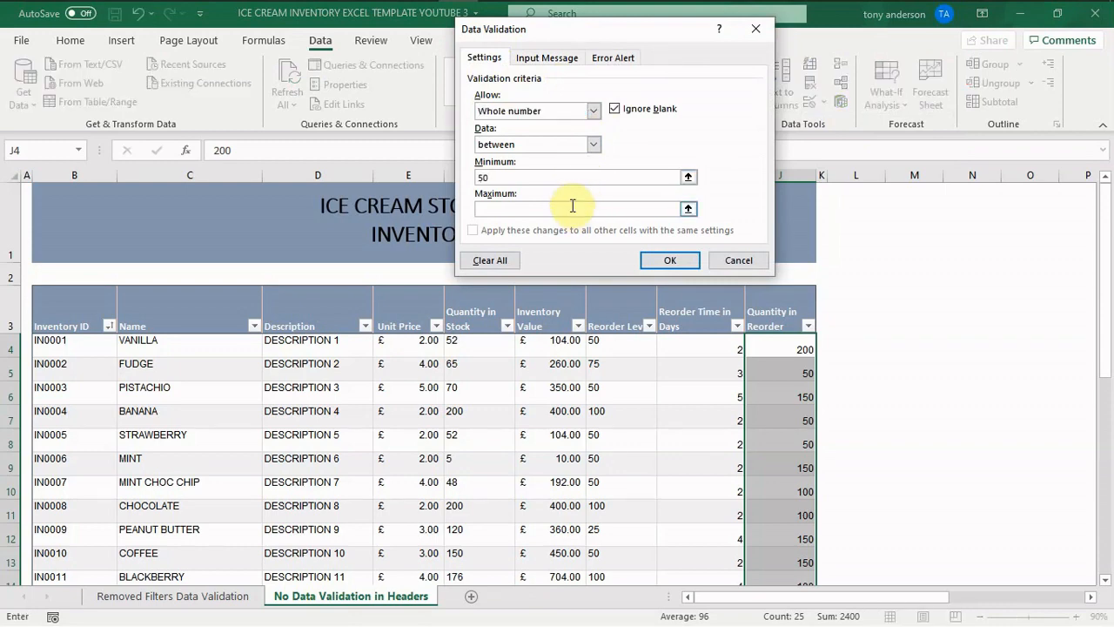
click(573, 206)
text(200)
click(675, 261)
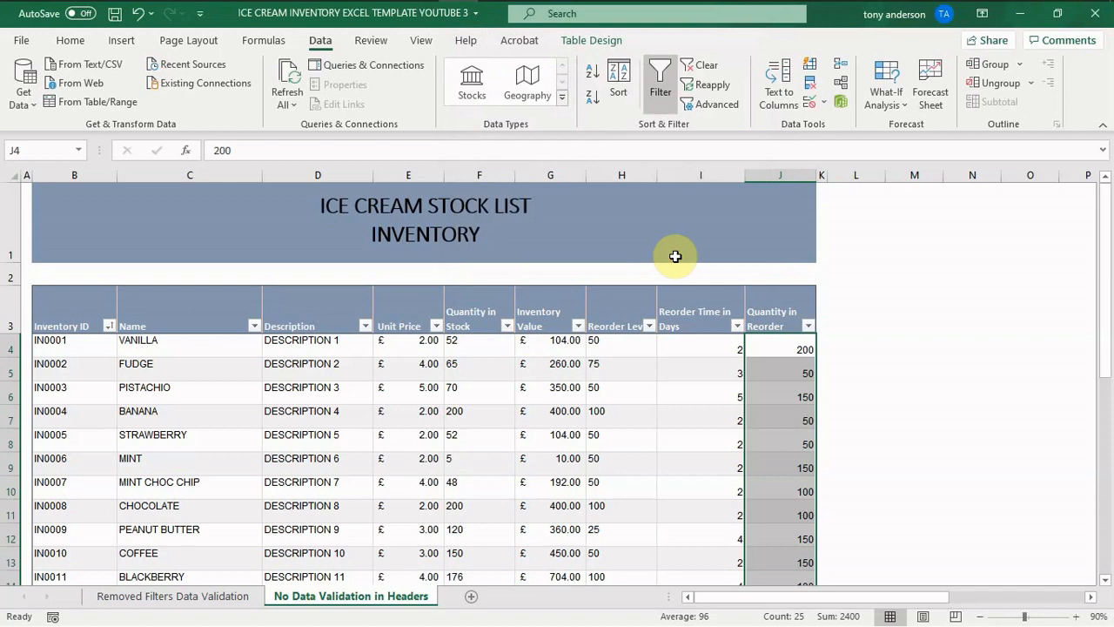
- Test the rule's lower limit by entering 49 as the VANILLA Quantity in Reorder, and cancel the entry
click(928, 290)
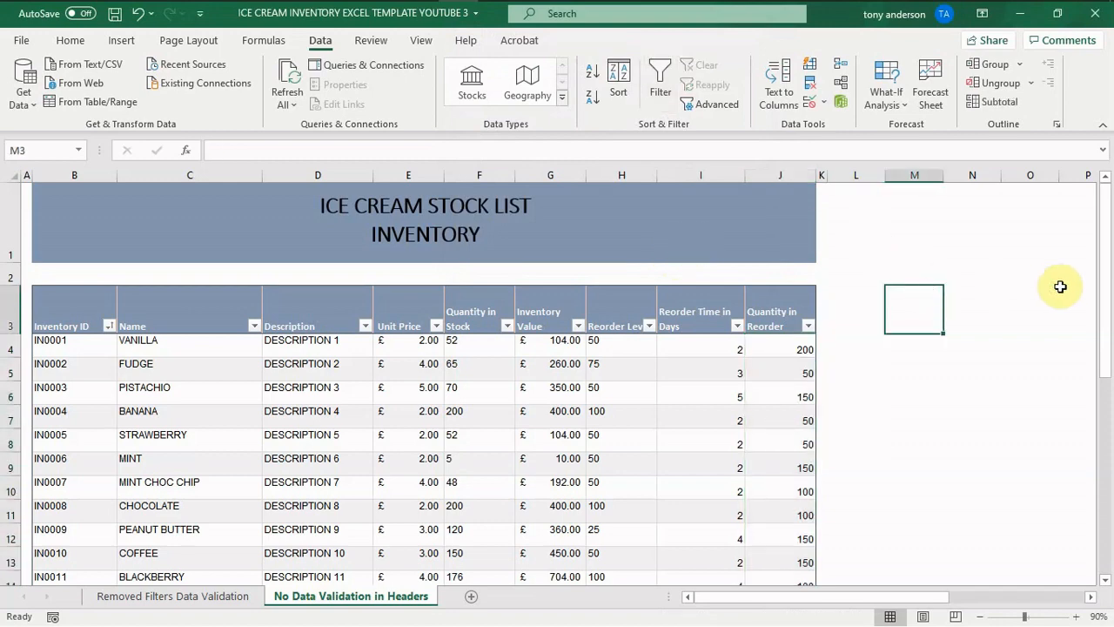
mouse_move(1101, 288)
mouse_down()
mouse_move(1110, 338)
mouse_move(1093, 286)
mouse_up()
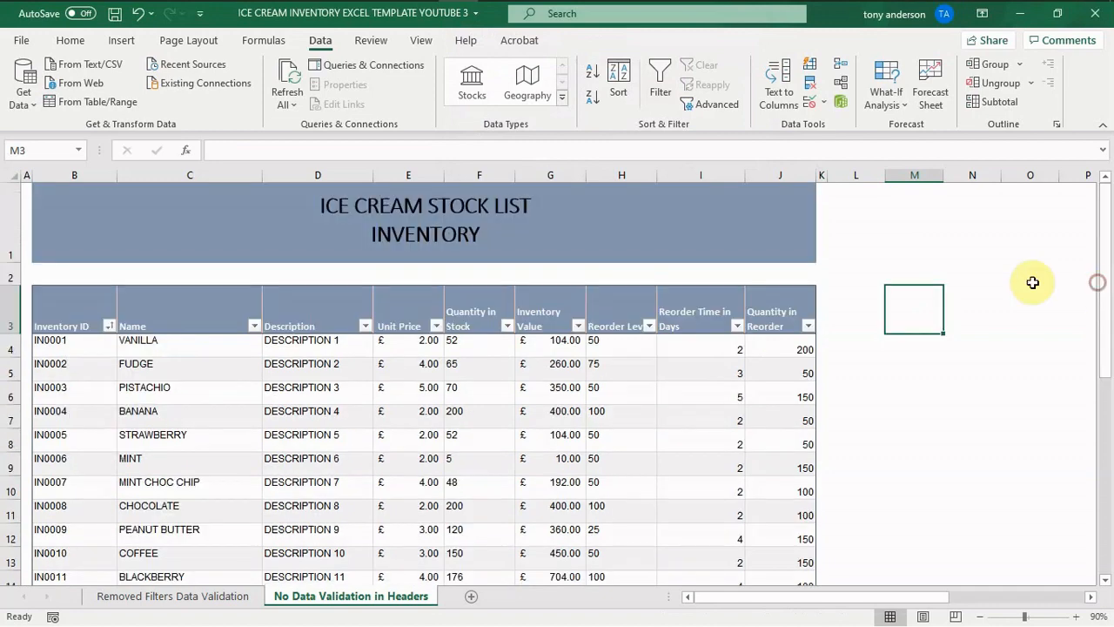
click(793, 346)
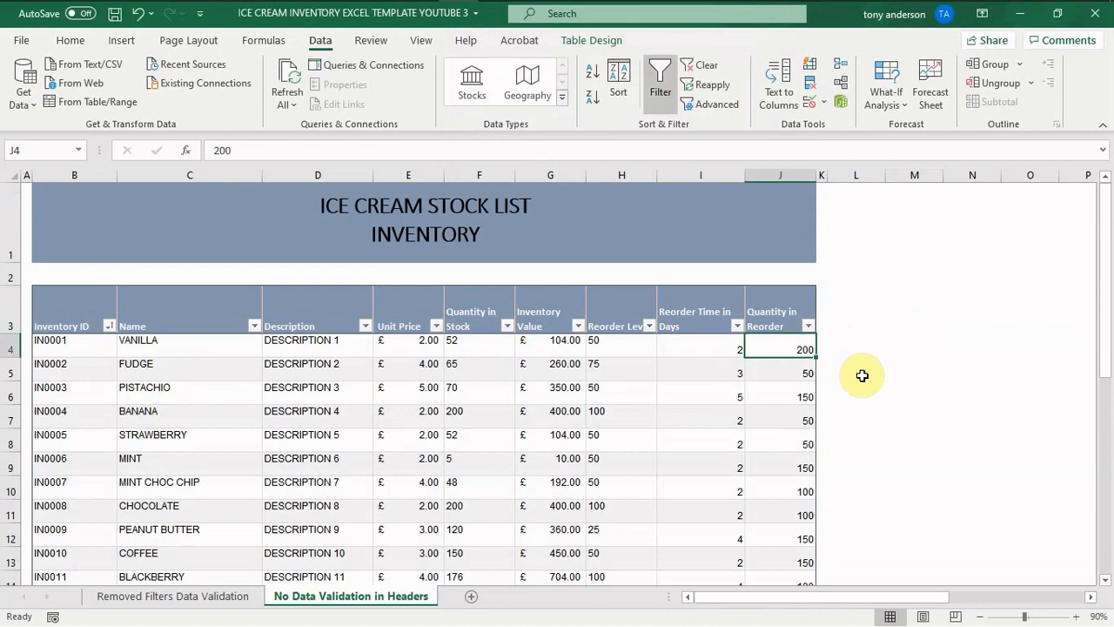
text(49)
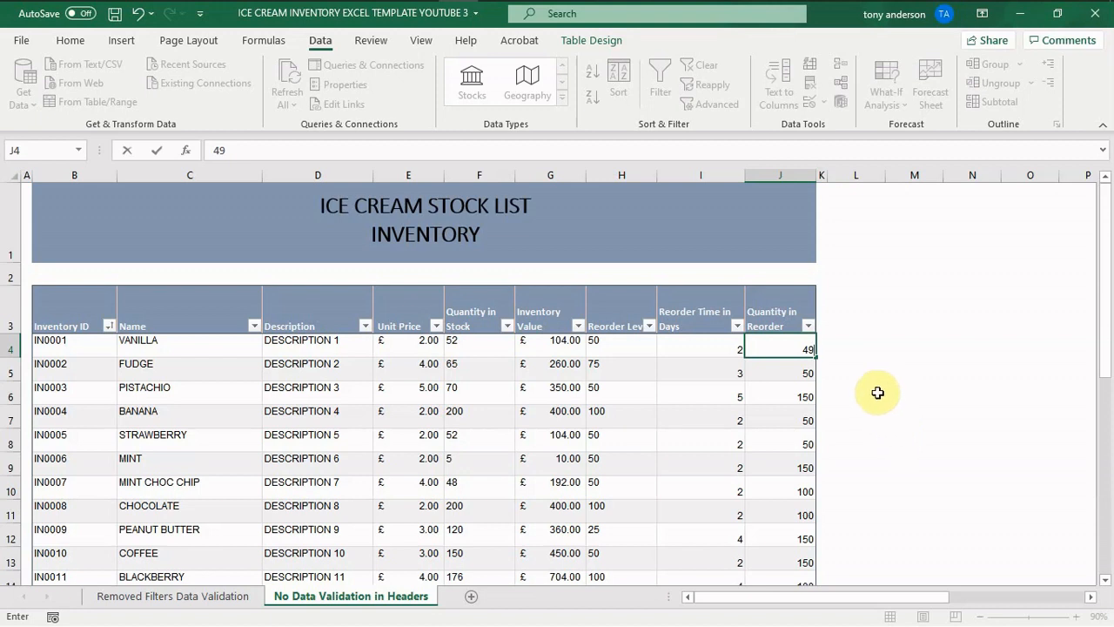
key(Return)
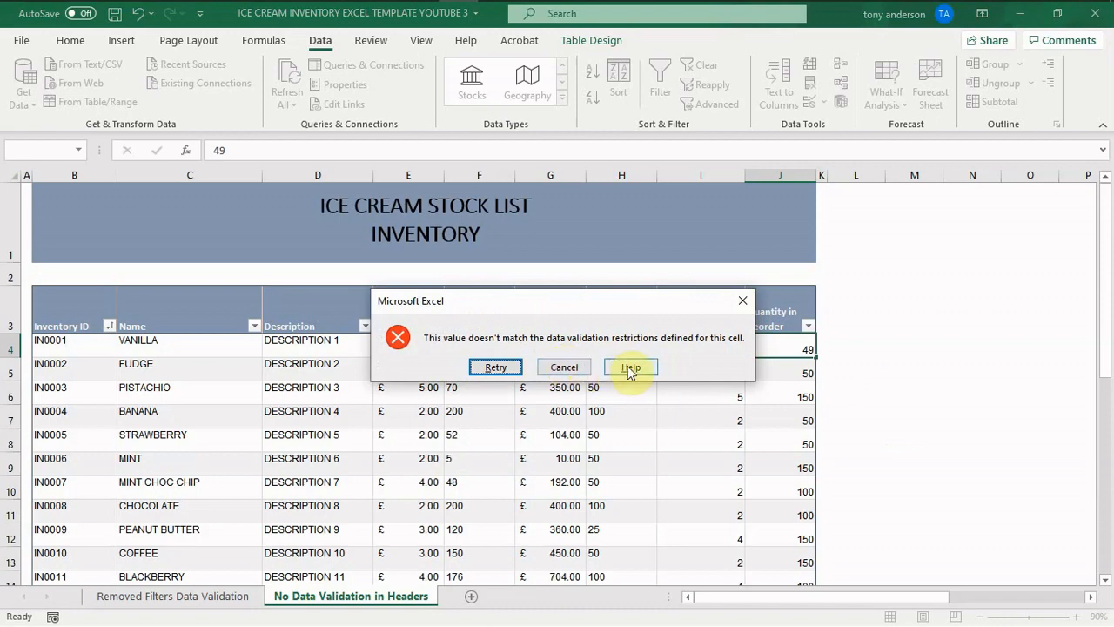
click(563, 368)
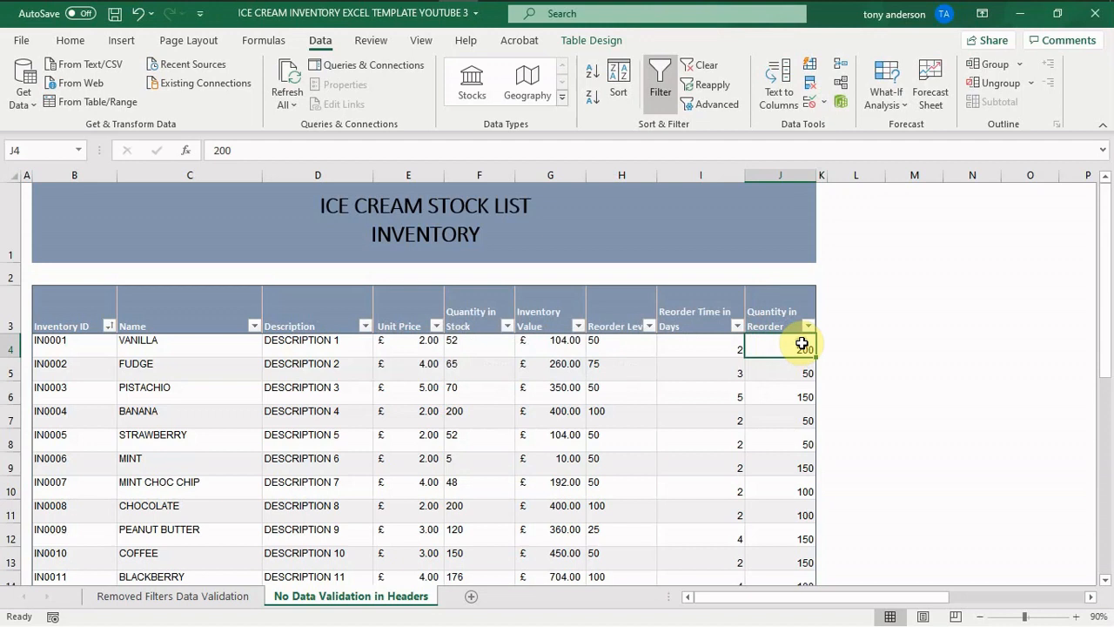
- Test the rule's upper limit by entering 201 as the VANILLA Quantity in Reorder, and cancel the entry
text(201)
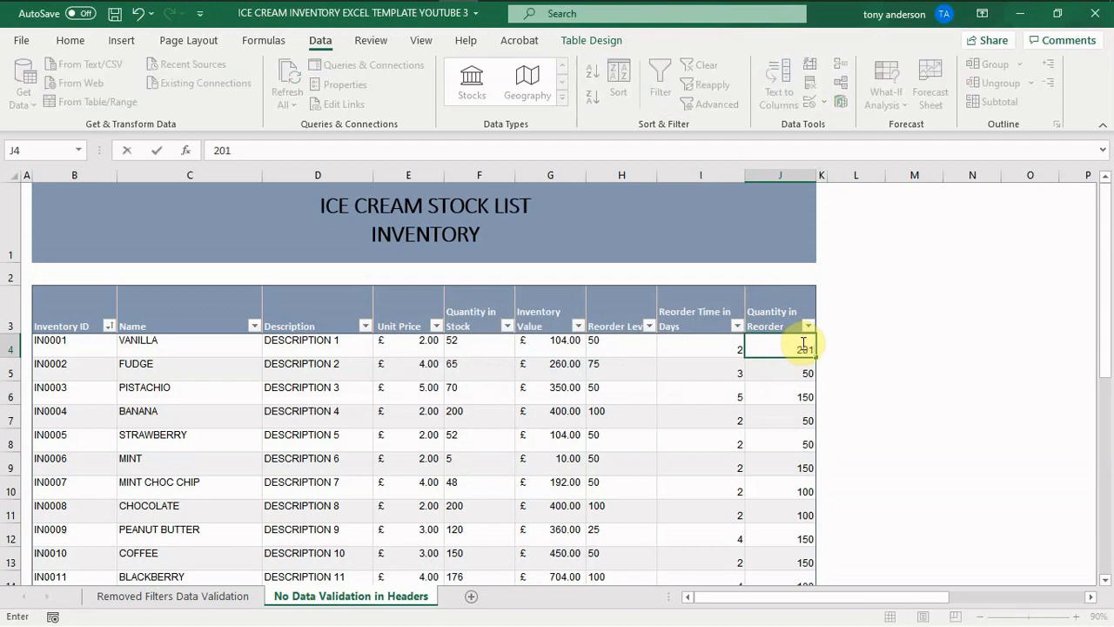
key(Return)
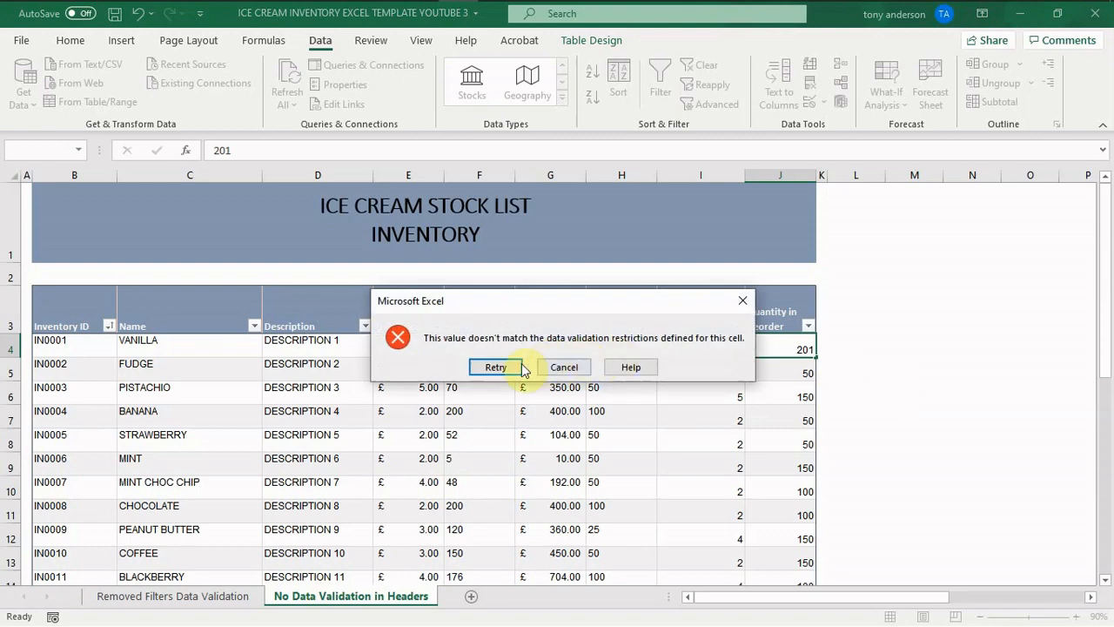
click(568, 368)
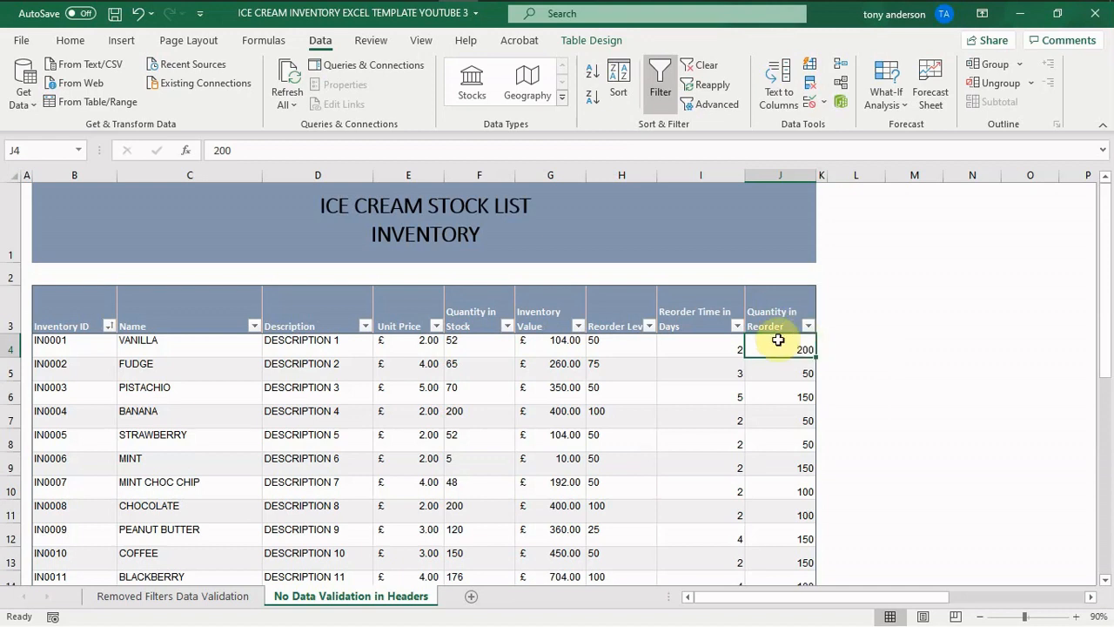
- Give the Quantity in Reorder header an input message requesting each item's quantity, limited to 50 to 150, with other values returning an error message
click(772, 317)
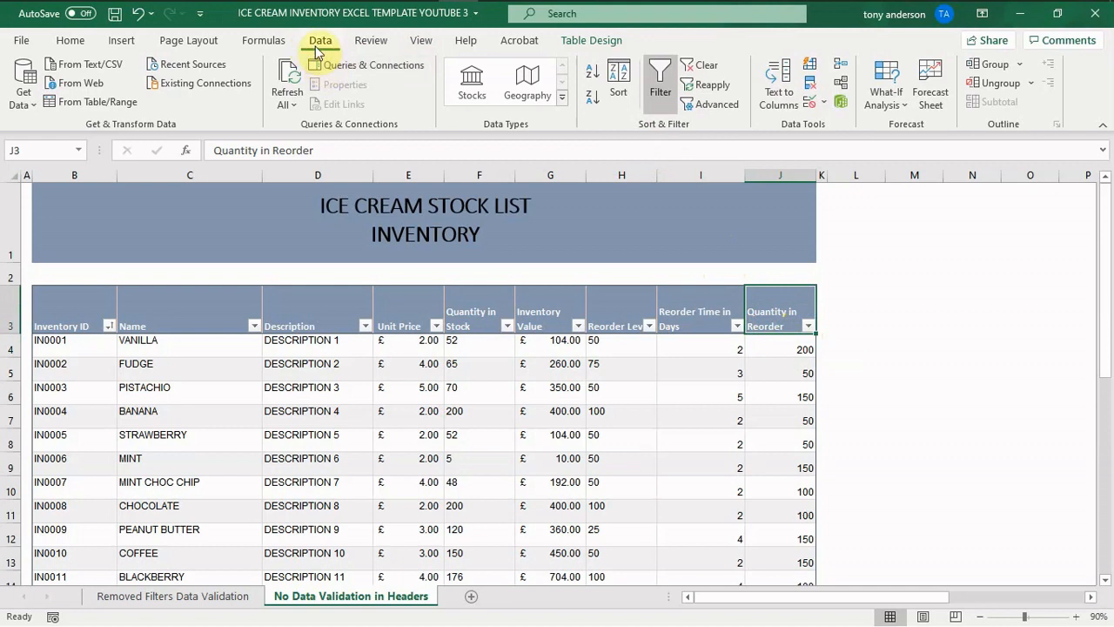
click(823, 103)
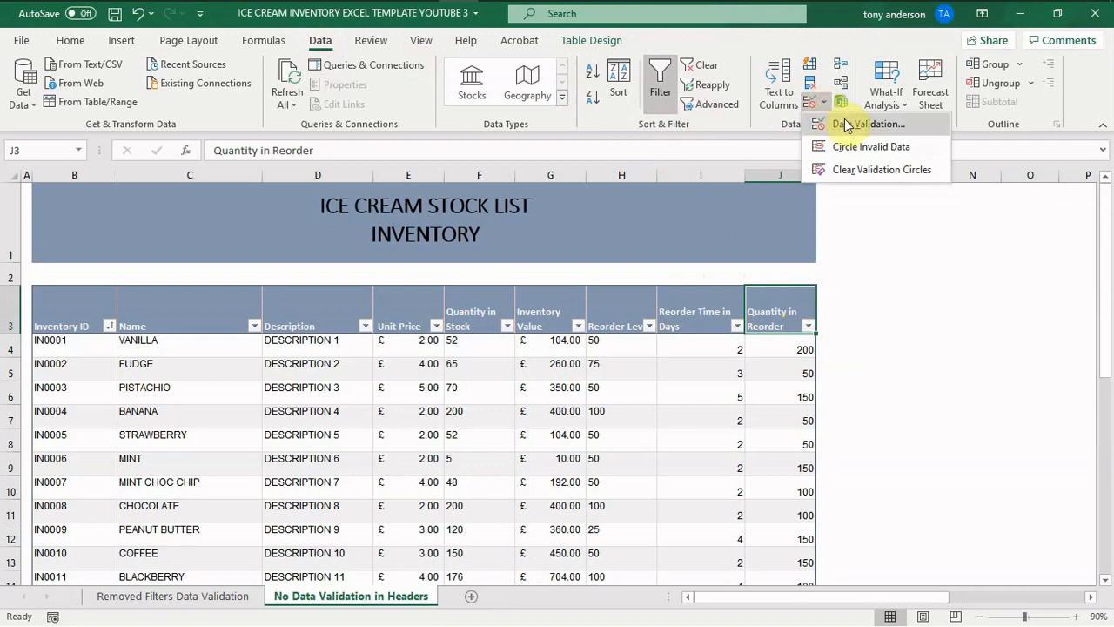
click(844, 125)
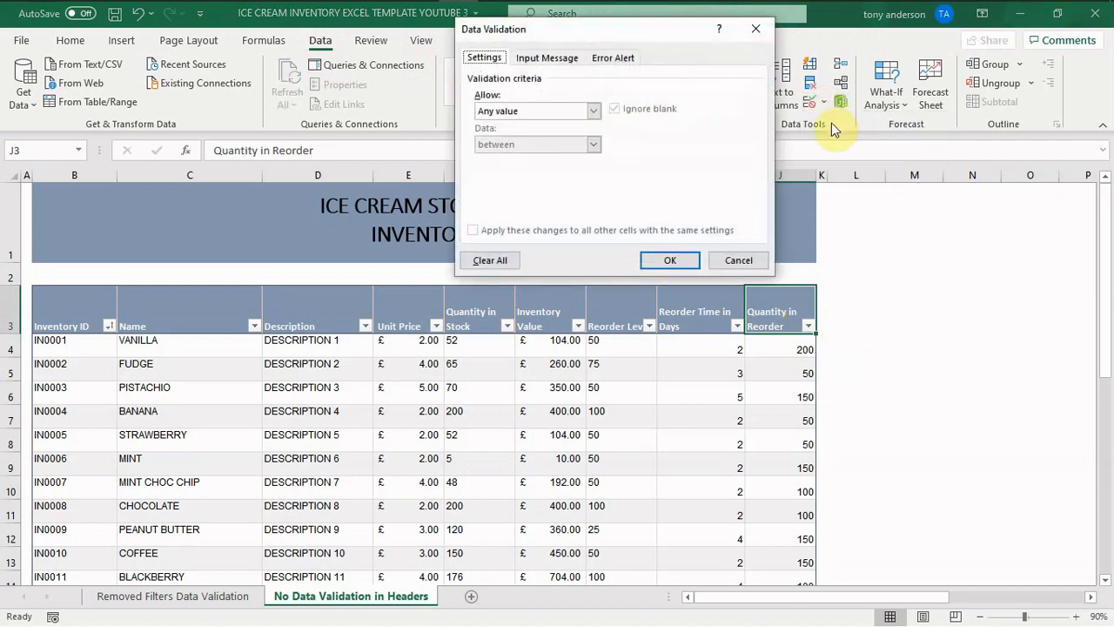
click(558, 68)
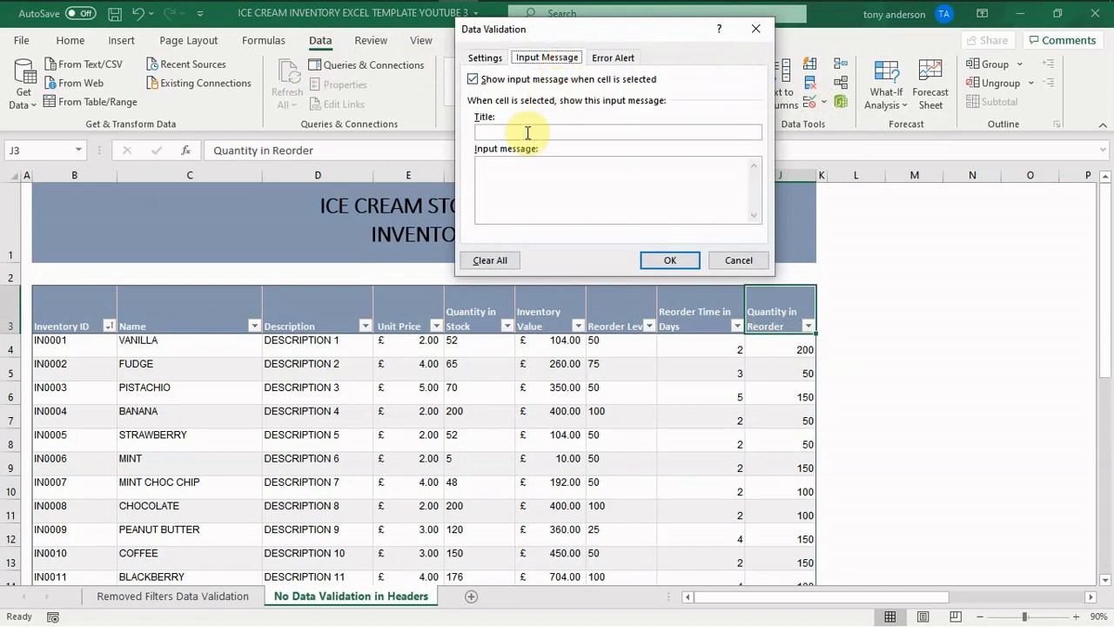
click(512, 165)
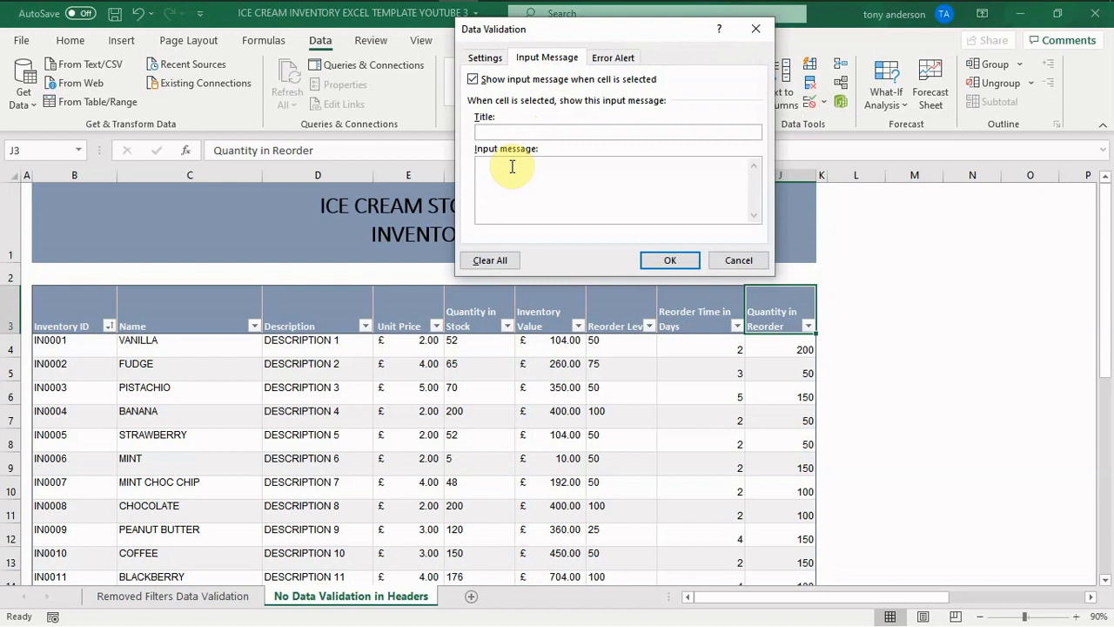
text(Enter the quantity in reorder for each item in this column, note that the data entry is limited to accept a value between 50 and 150. any other value will return an error message.)
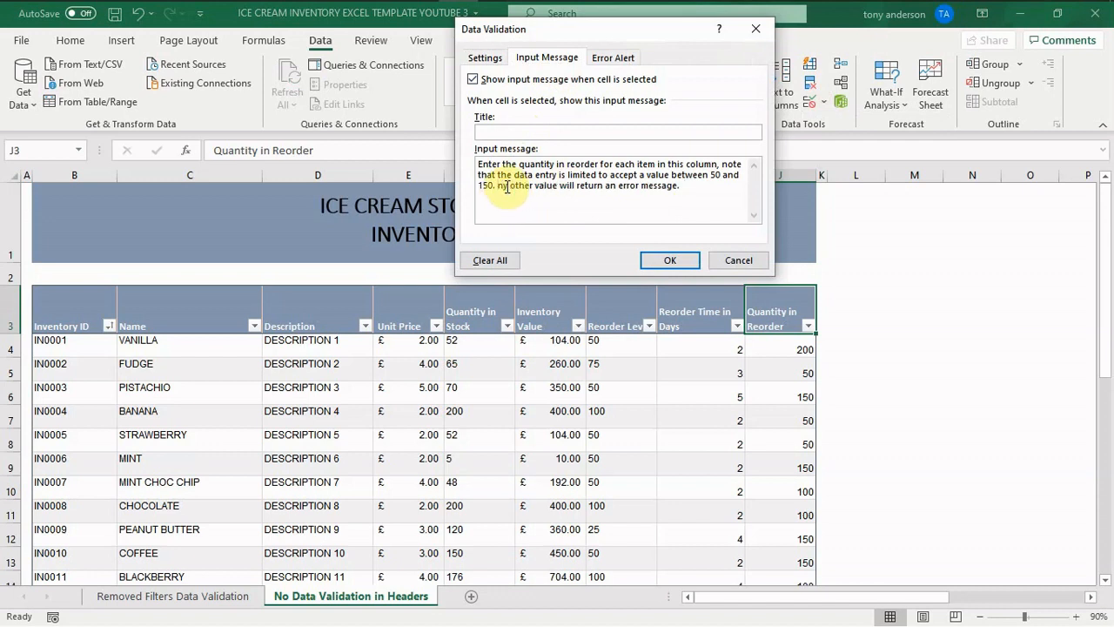
- Correct the start of the input message's last sentence to "Any other value" and apply the message to the header
key(Delete)
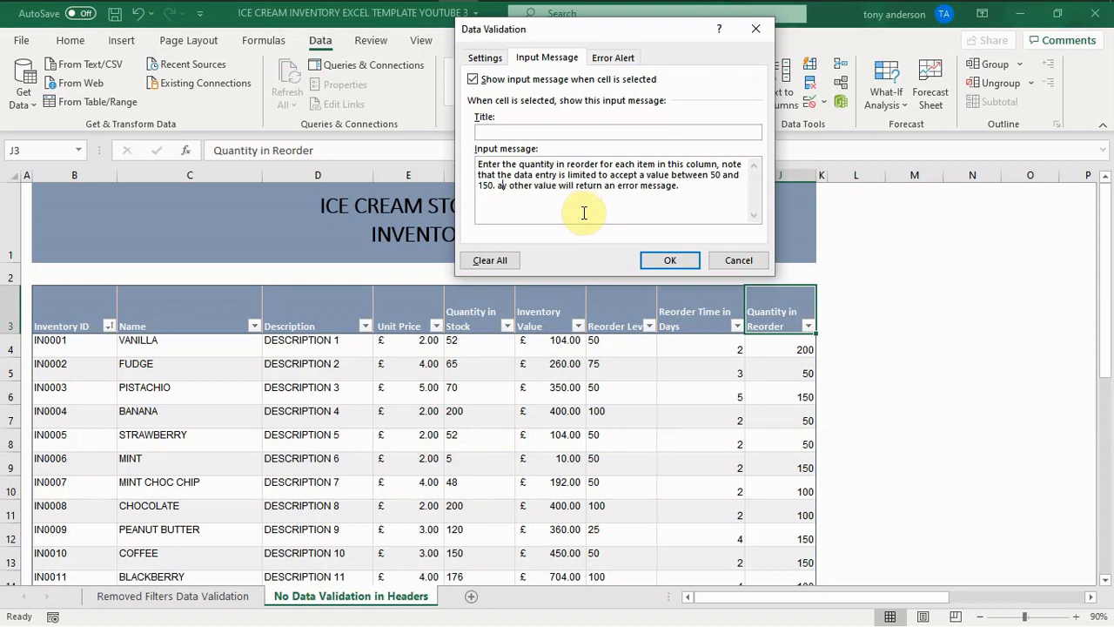
key(BackSpace)
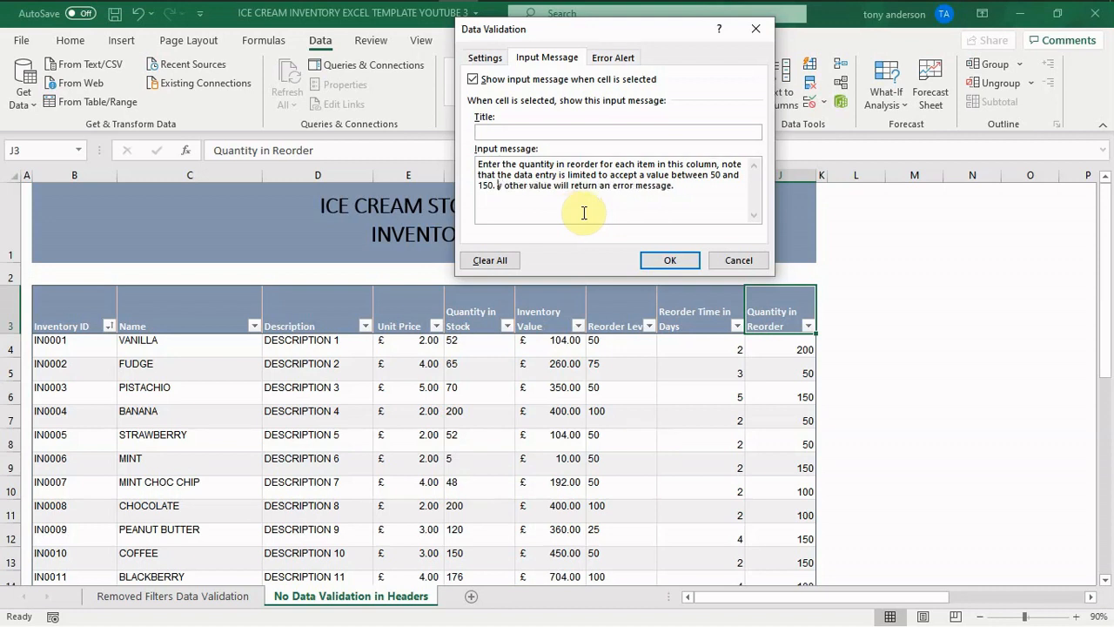
text(a)
key(BackSpace)
text(Any)
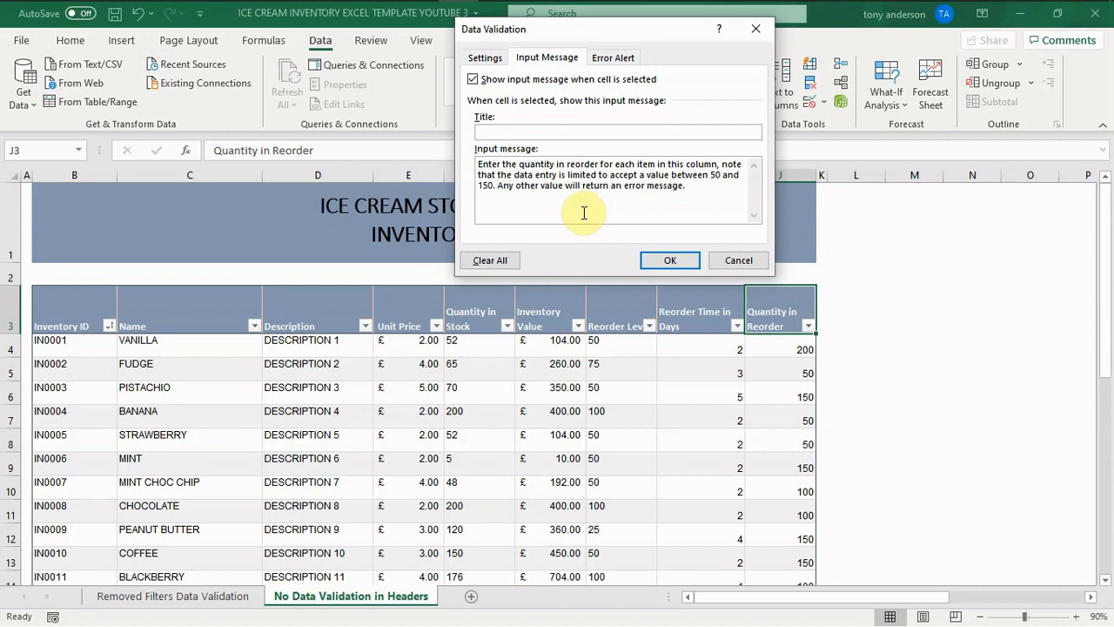
click(669, 260)
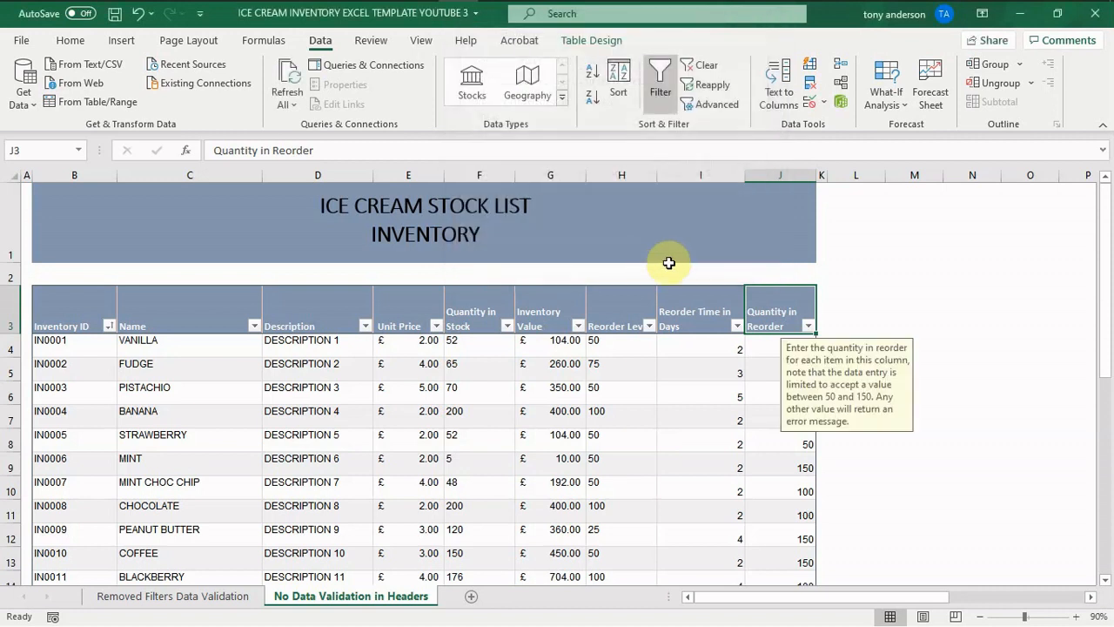
- Check how the input message displays for the Quantity in Reorder header, compared with the VANILLA value cell and further down the list
click(739, 421)
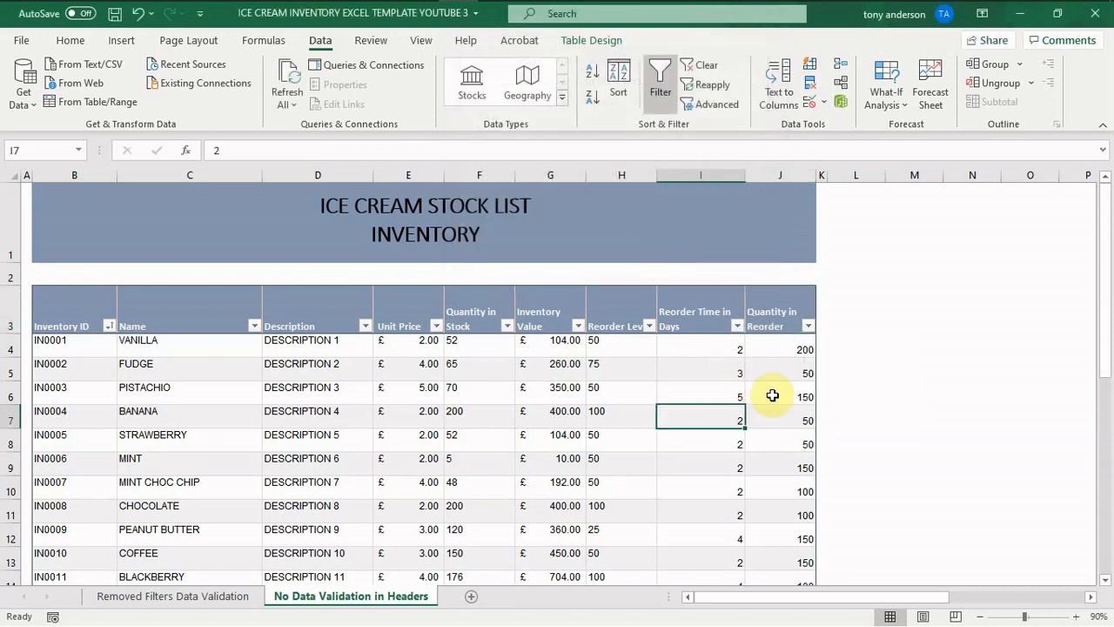
click(788, 318)
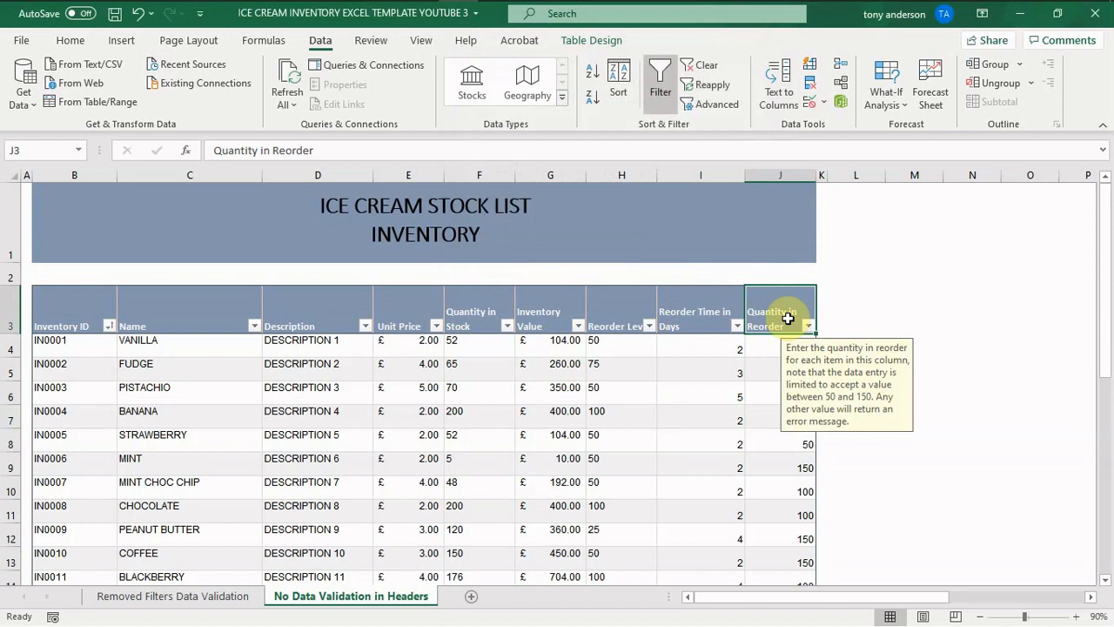
click(772, 346)
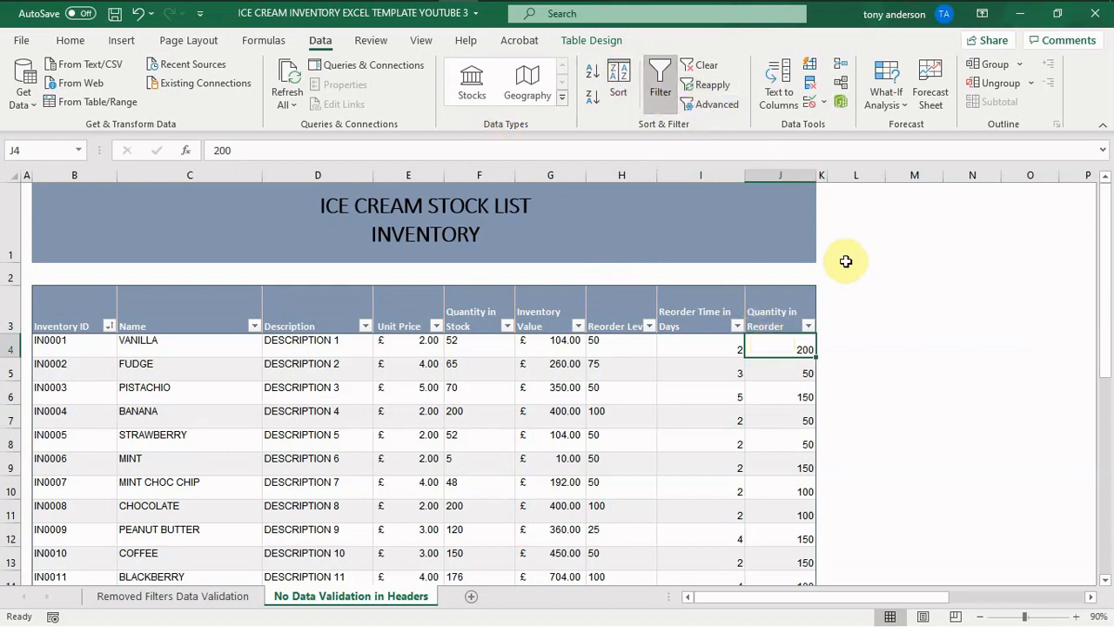
click(787, 320)
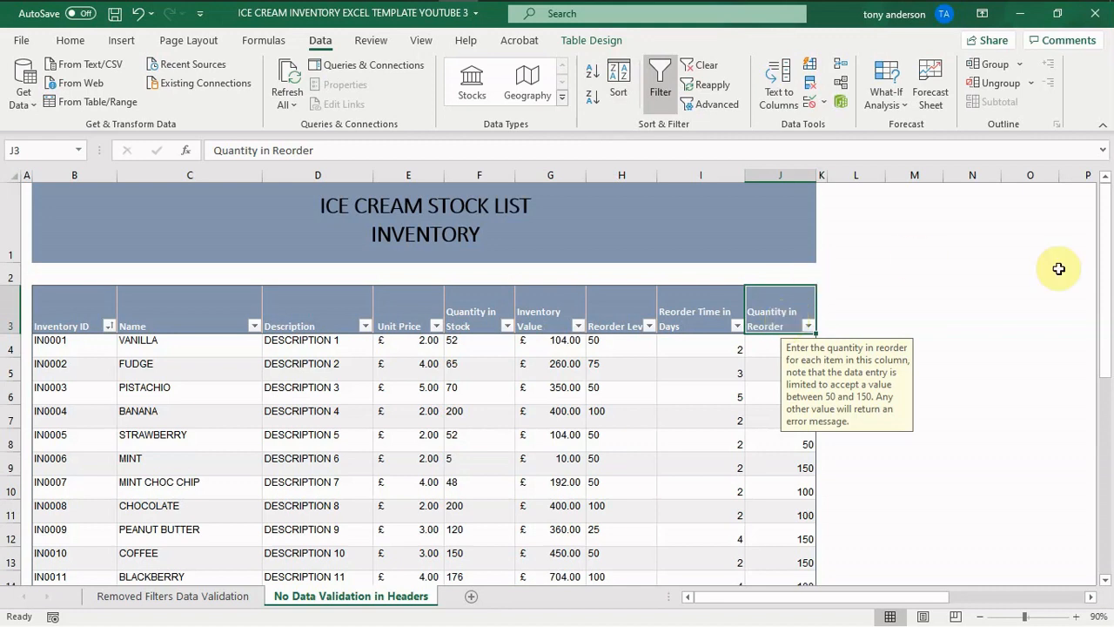
drag(1108, 298, 1109, 323)
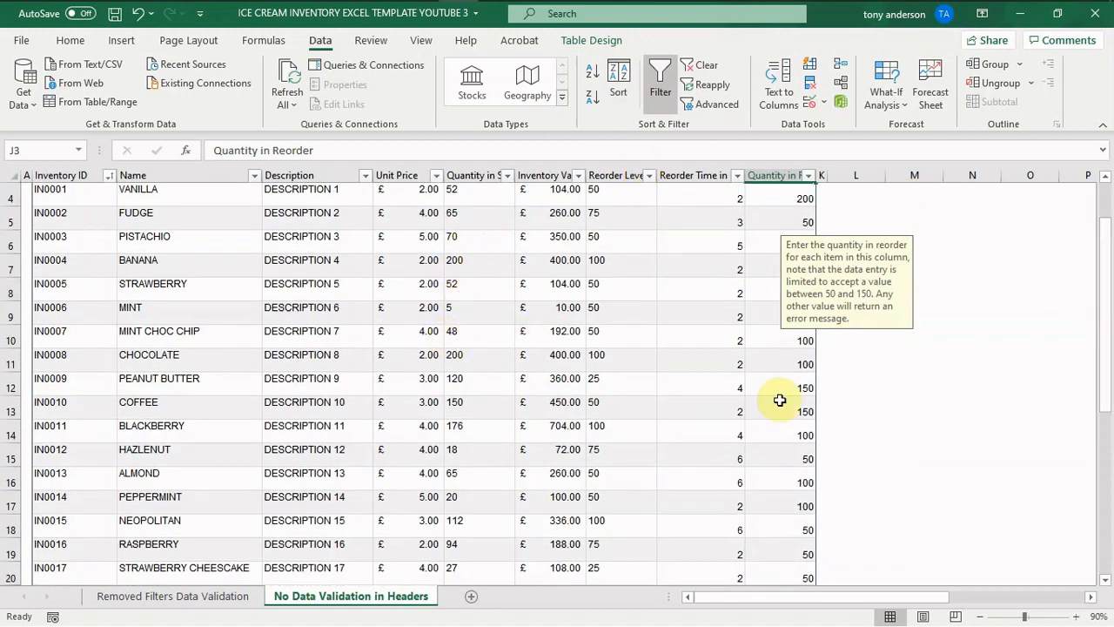
mouse_move(1104, 351)
mouse_down()
mouse_move(1104, 392)
mouse_move(1102, 372)
mouse_up()
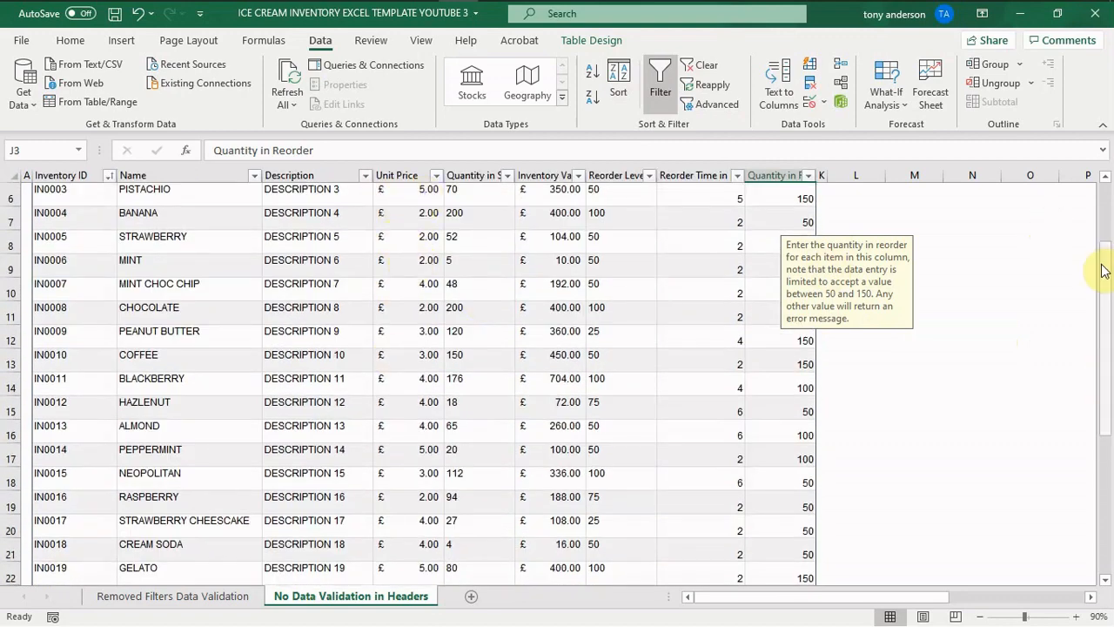
drag(1102, 269, 1097, 201)
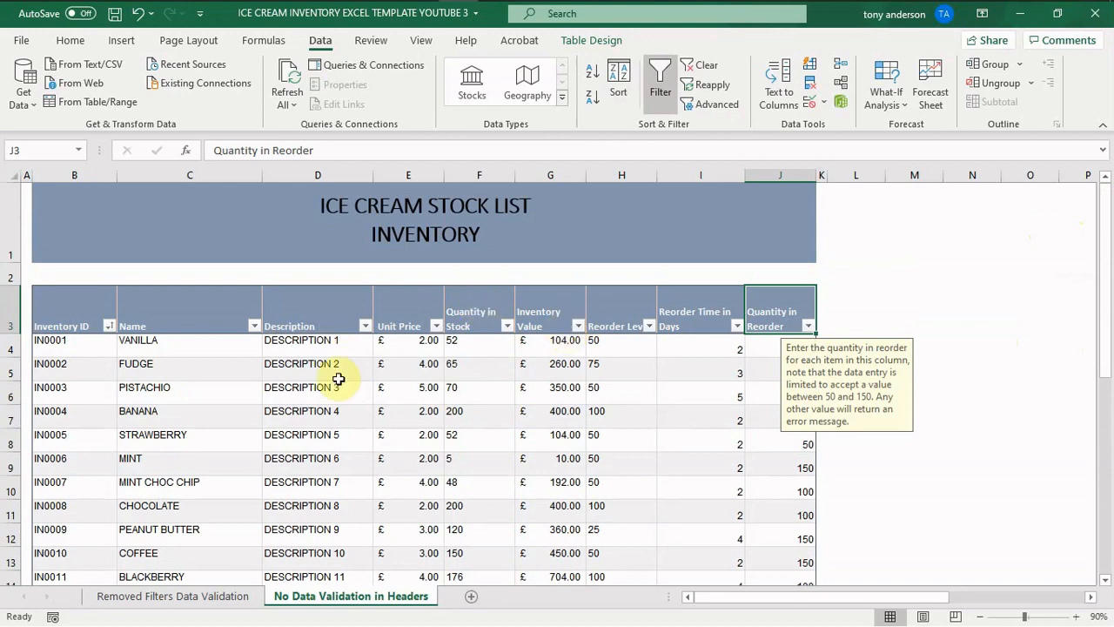
- Format the Unit Price values from E4 to E28 in the $ English (United States) accounting format
click(419, 341)
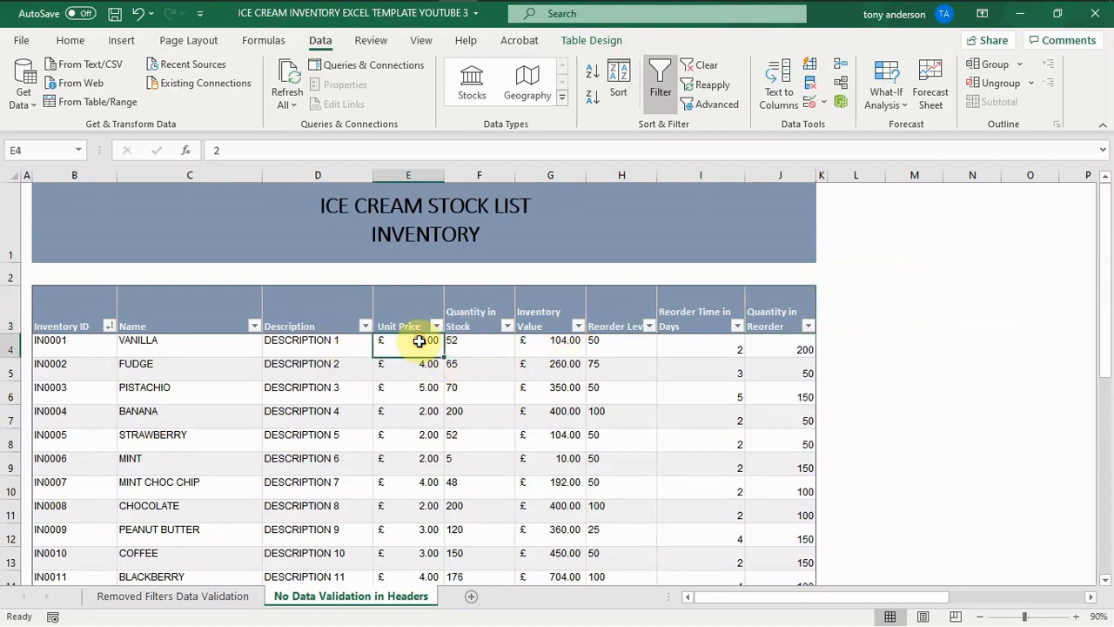
drag(419, 342, 398, 545)
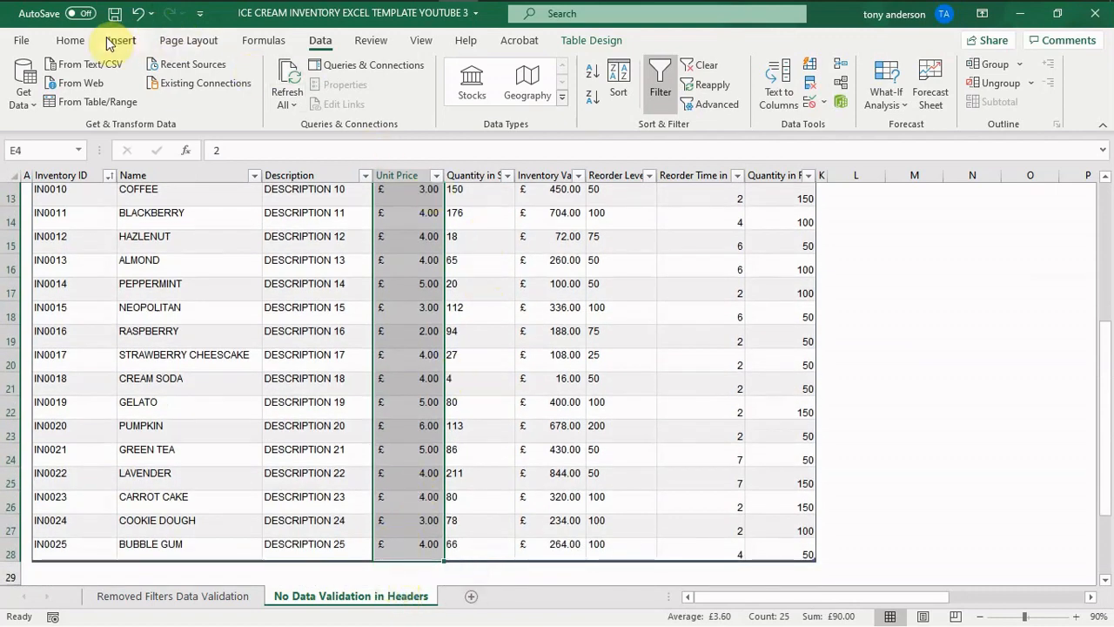
click(77, 40)
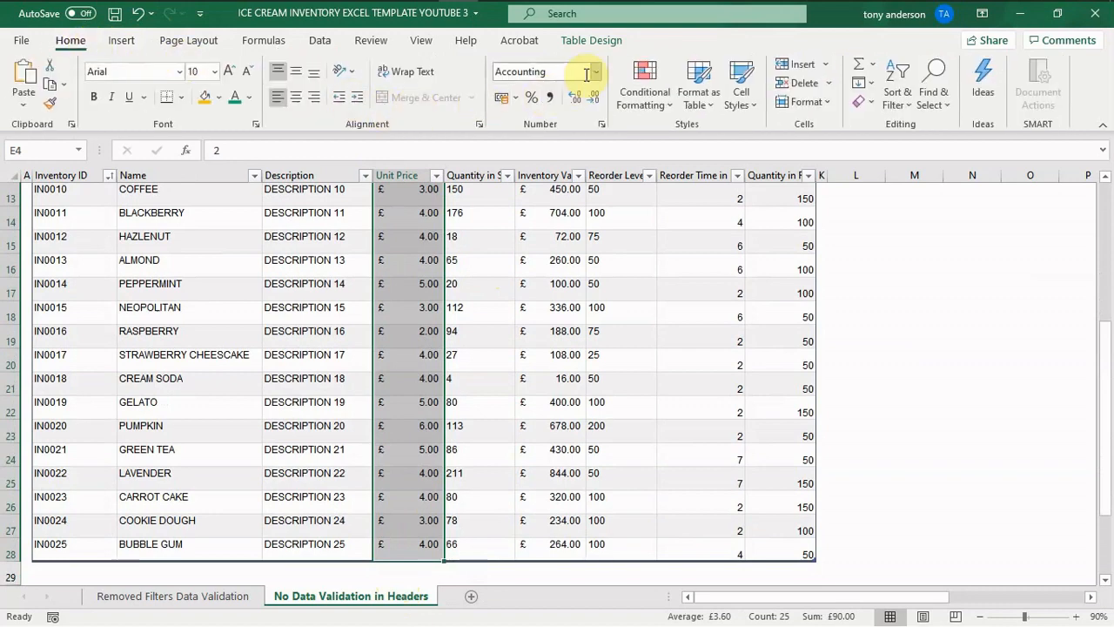
click(518, 101)
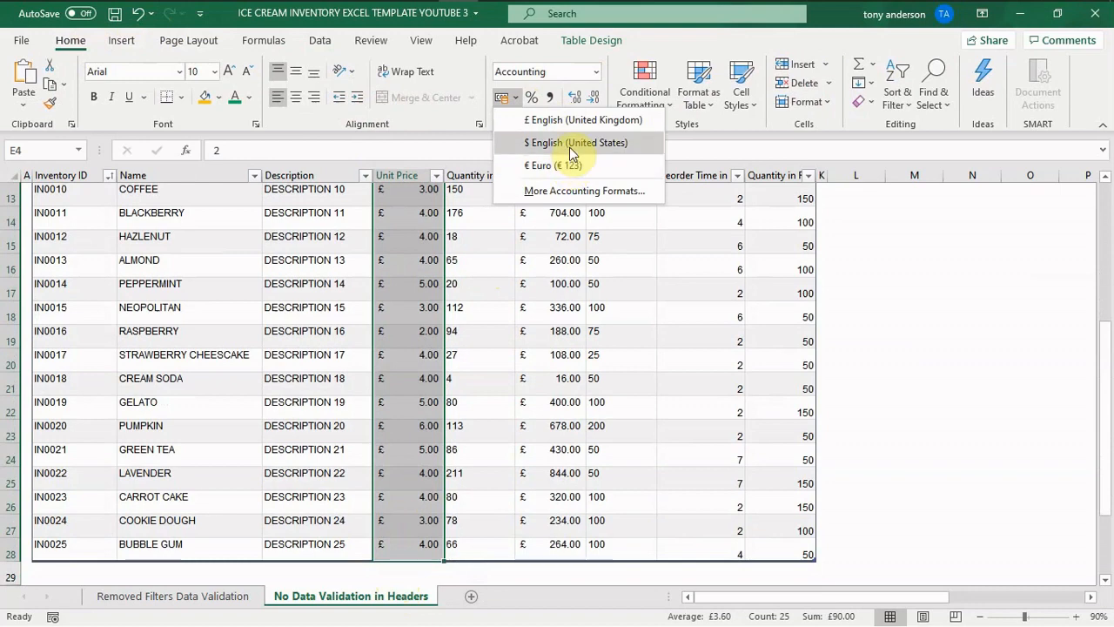
click(570, 144)
scroll(571, 148, up, 4)
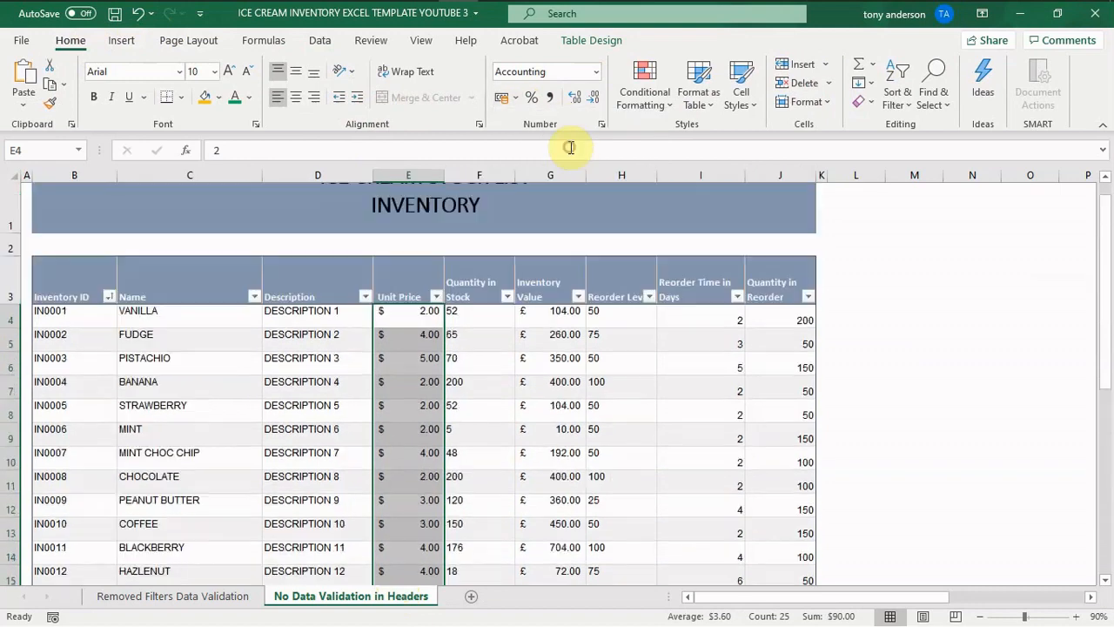
- Format the Inventory Value cells from G4 to G28 in the $ English (United States) accounting format
click(551, 336)
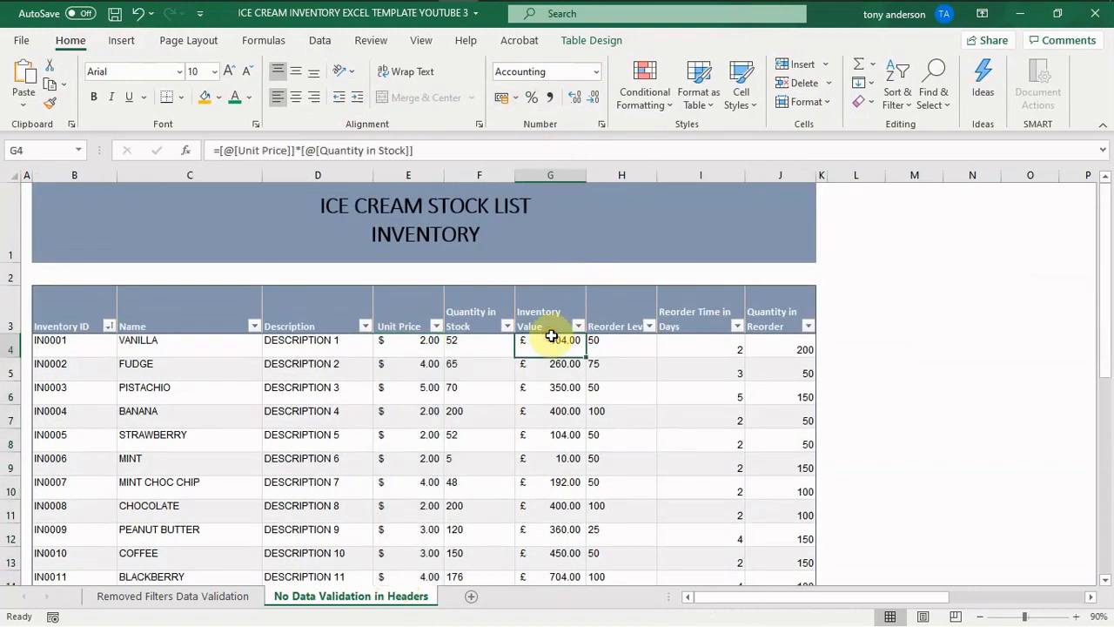
drag(551, 336, 557, 542)
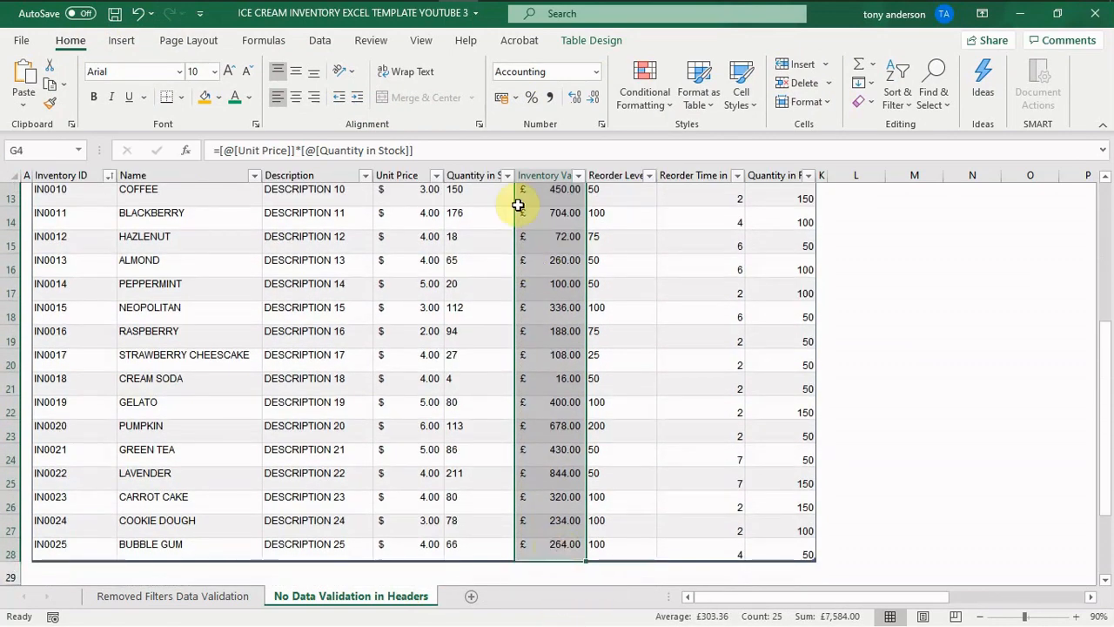
click(518, 98)
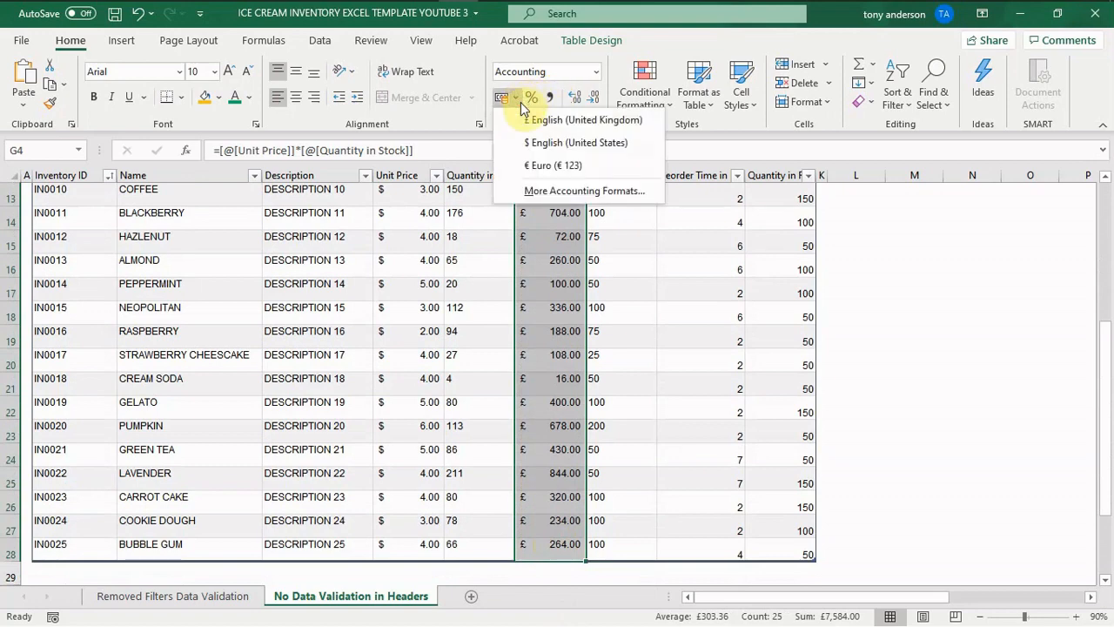
click(539, 142)
drag(1105, 268, 1069, 273)
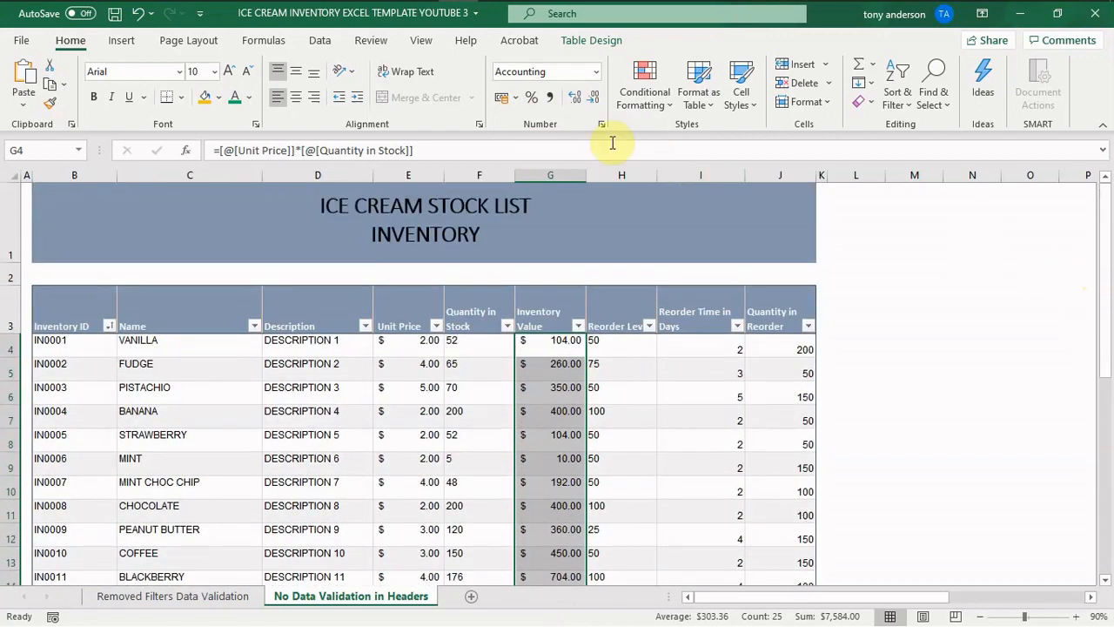
- Change the selected Inventory Value cells' accounting symbol to Bitcoin (₿ 123) and widen column G to fit the values
click(515, 98)
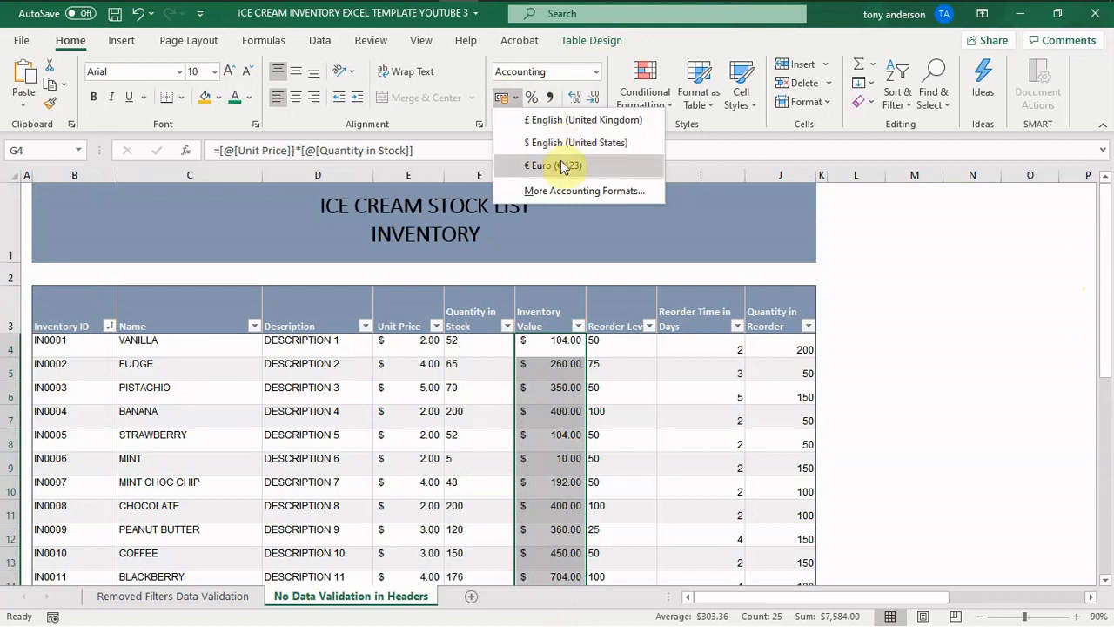
click(564, 193)
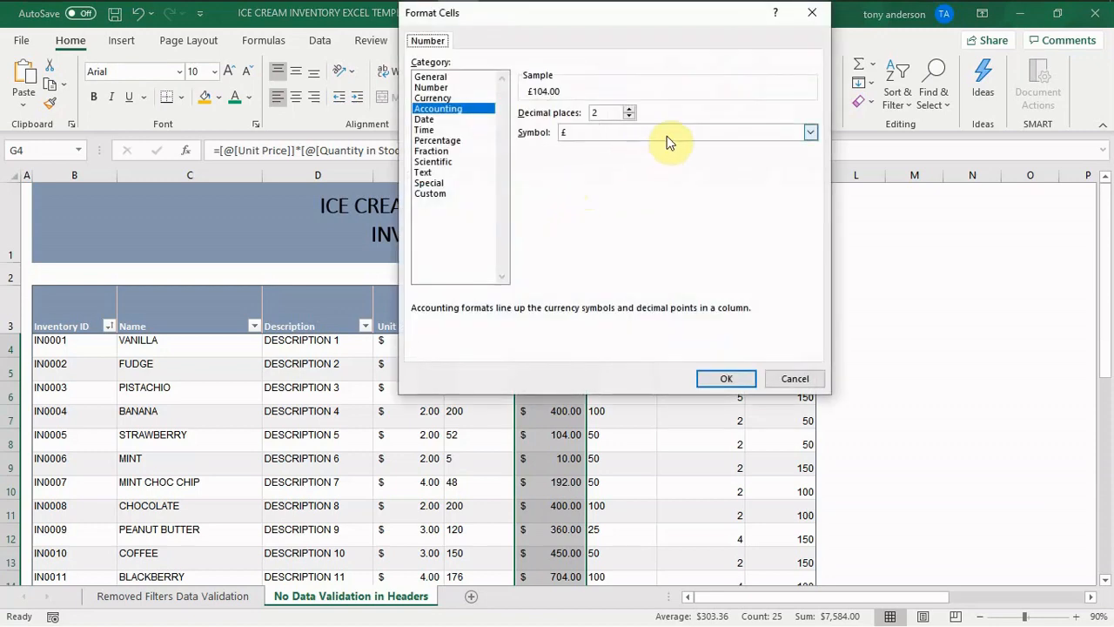
click(811, 132)
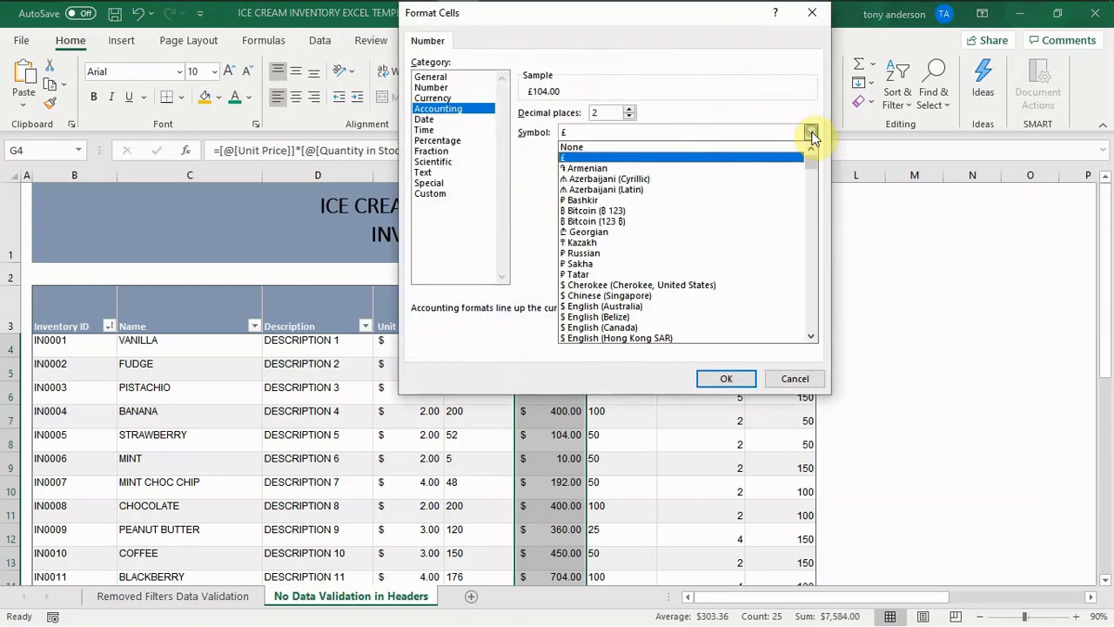
mouse_move(809, 161)
mouse_down()
mouse_move(816, 217)
mouse_move(805, 153)
mouse_up()
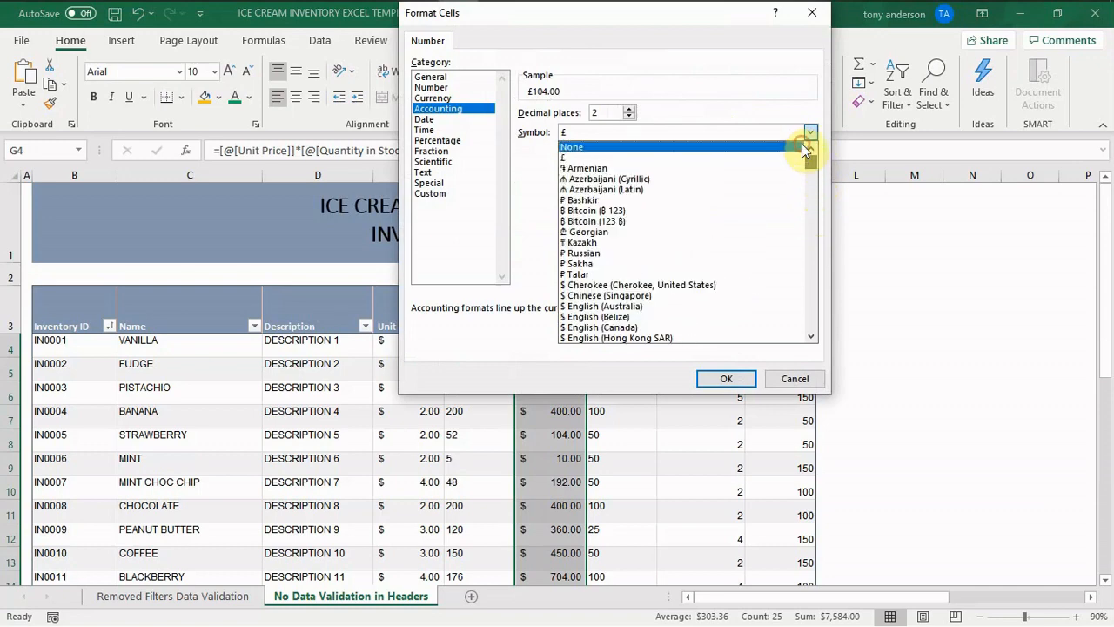
click(697, 215)
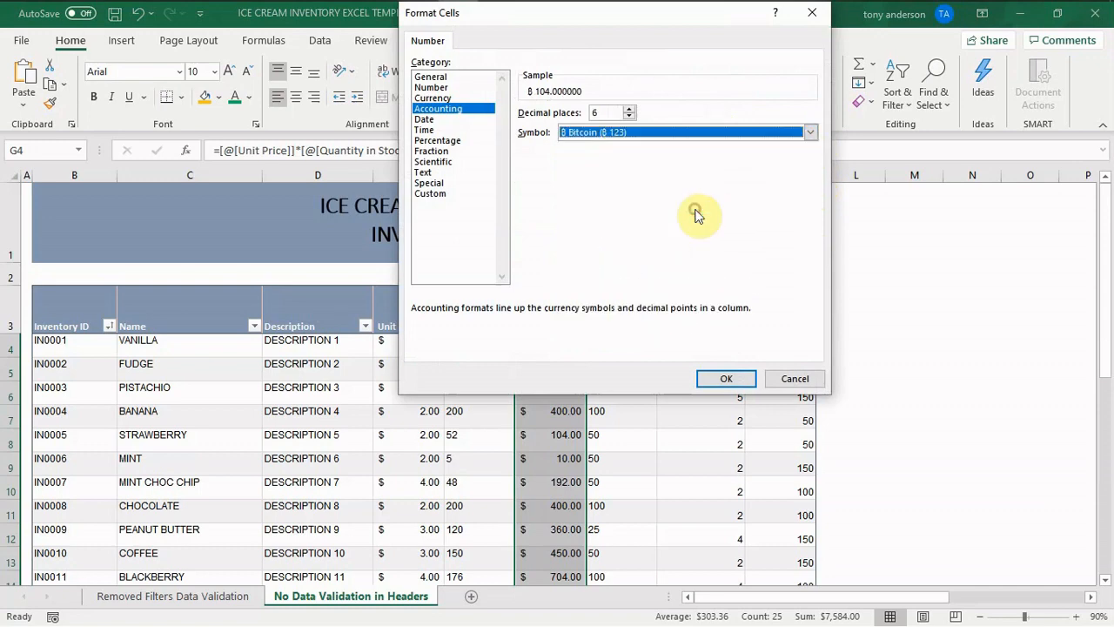
click(727, 381)
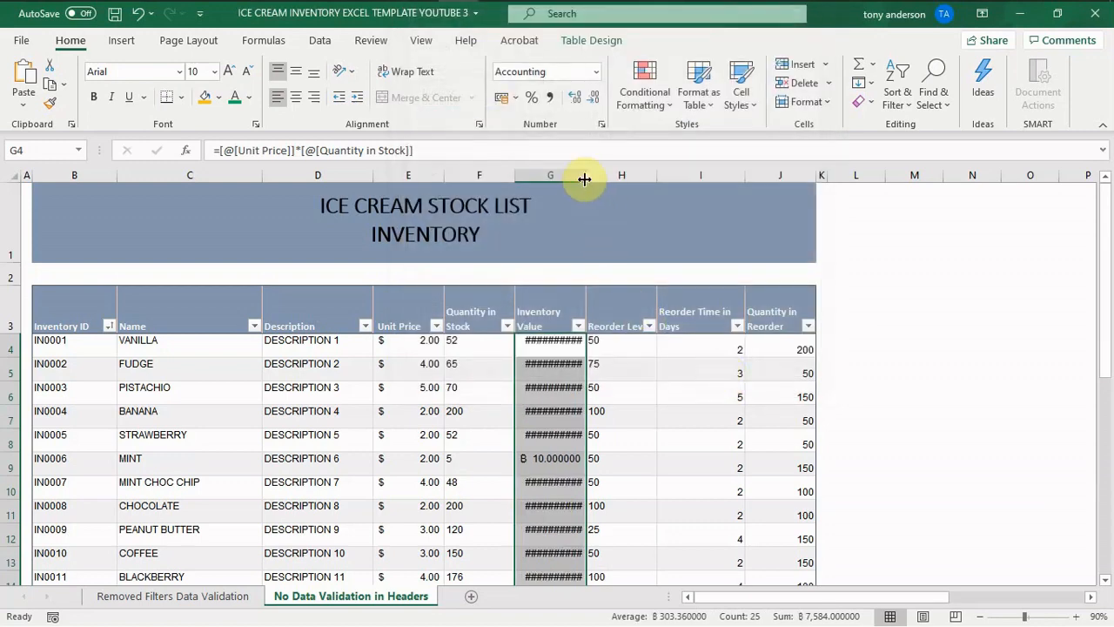
drag(586, 175, 616, 178)
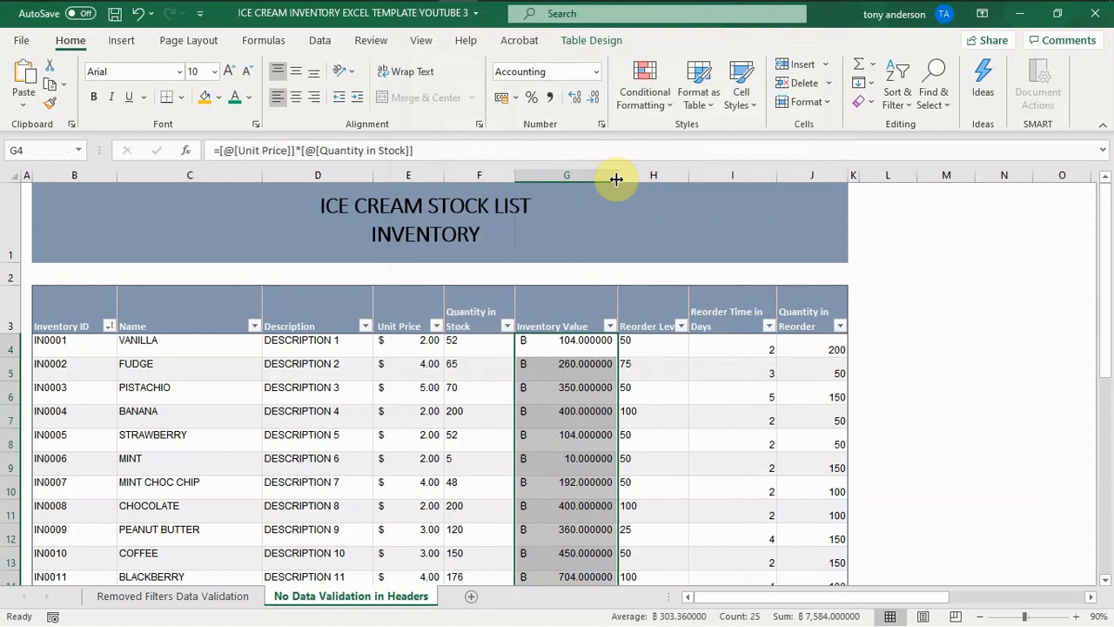
click(516, 98)
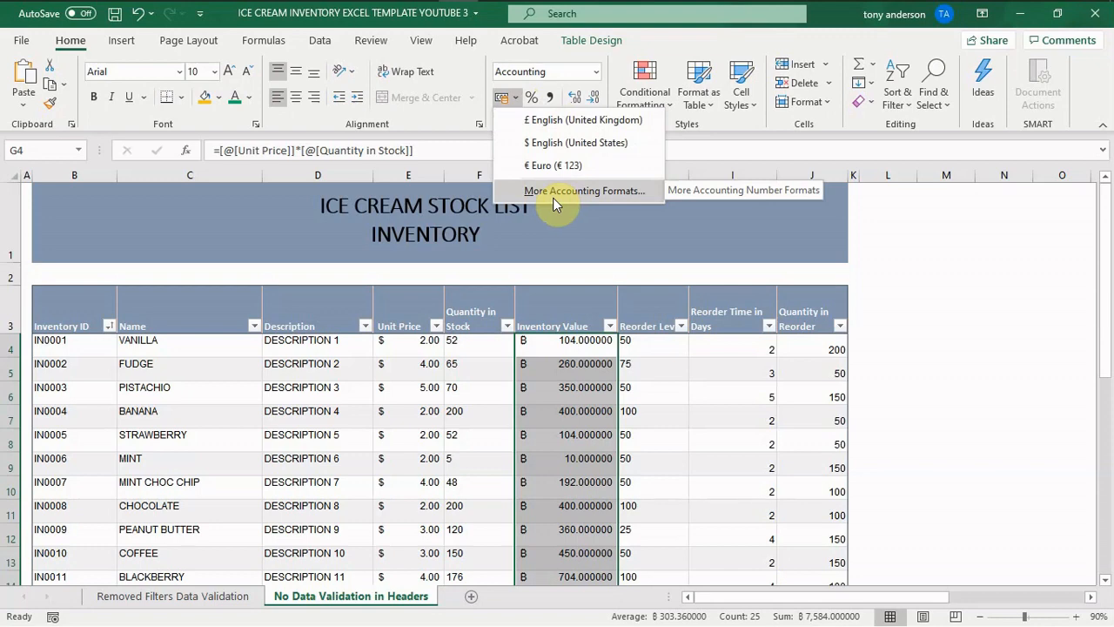
click(242, 423)
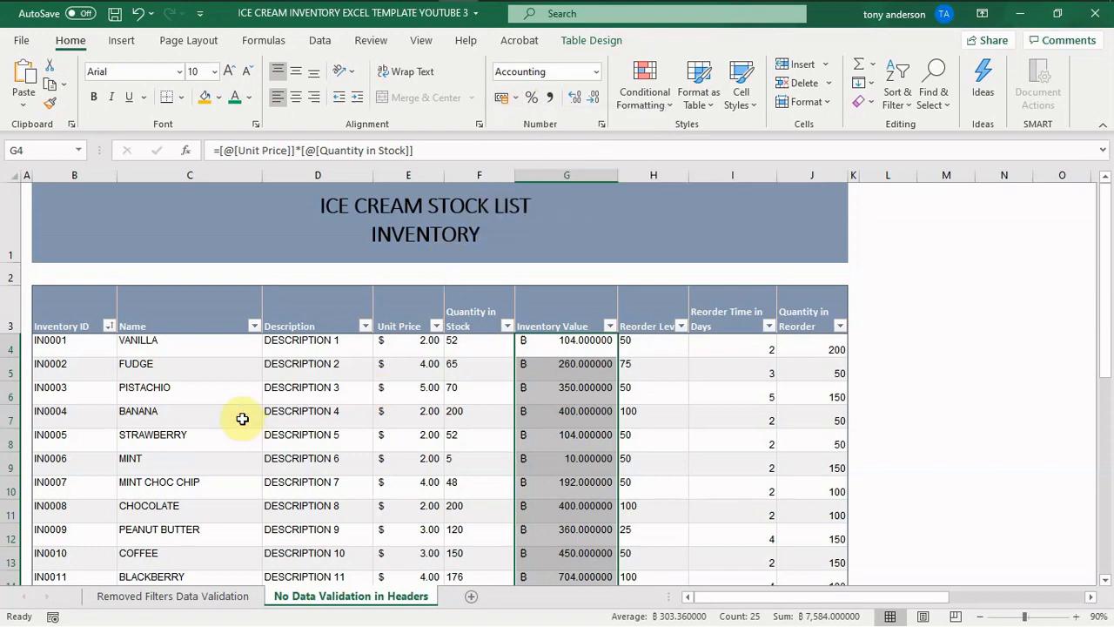